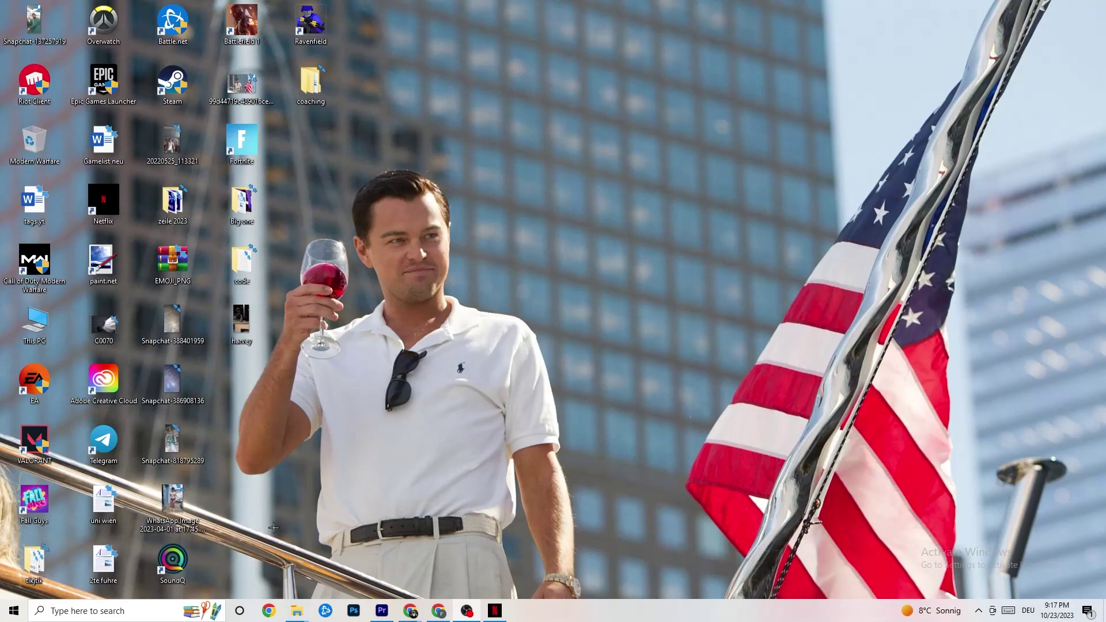
Open the System display settings in Windows Settings and check the colour profile selected for display 1
left_click(12, 610)
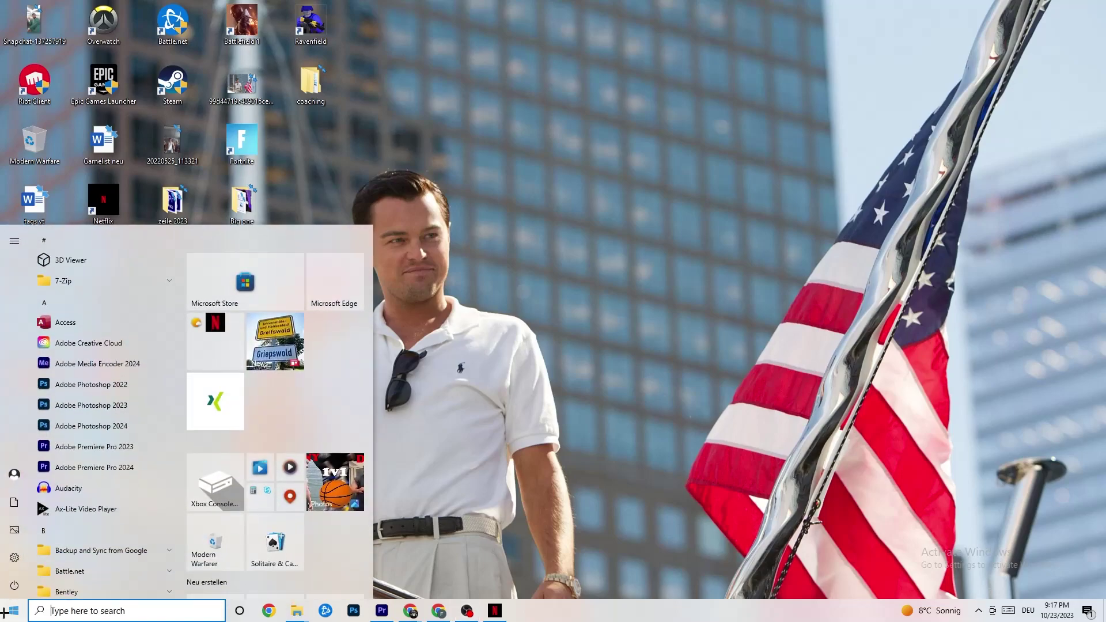
left_click(15, 557)
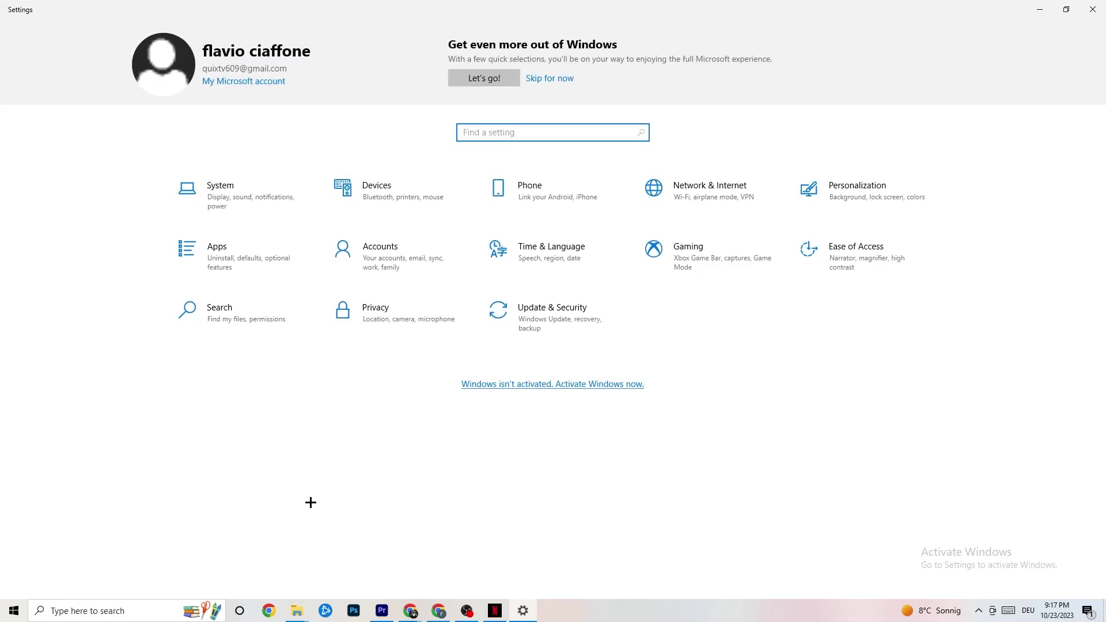
left_click(238, 199)
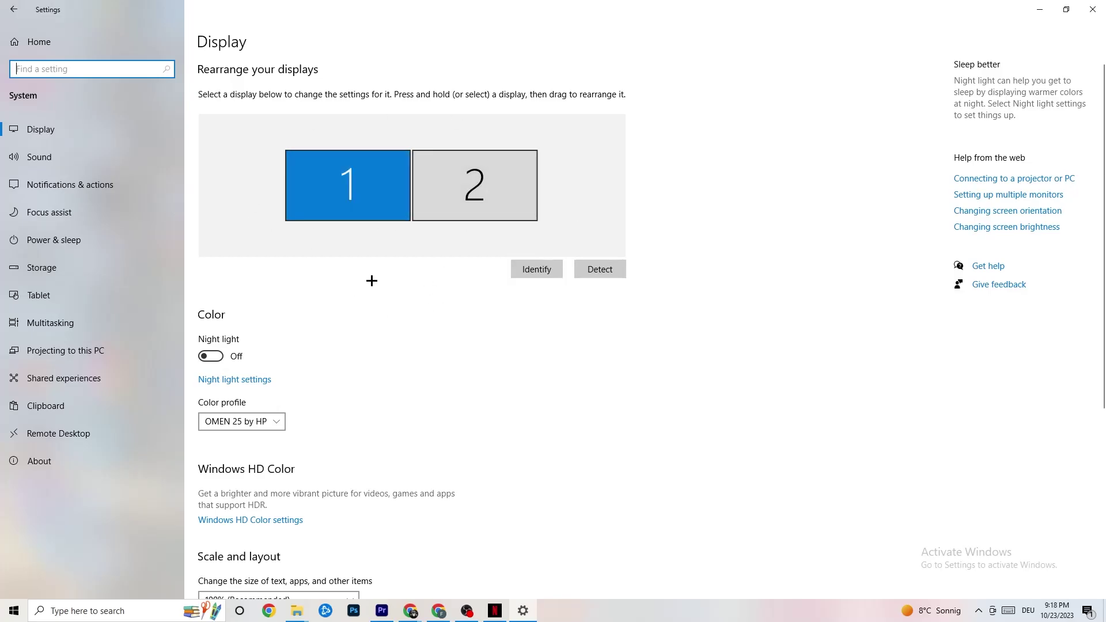
scroll(359, 239, "down", 4)
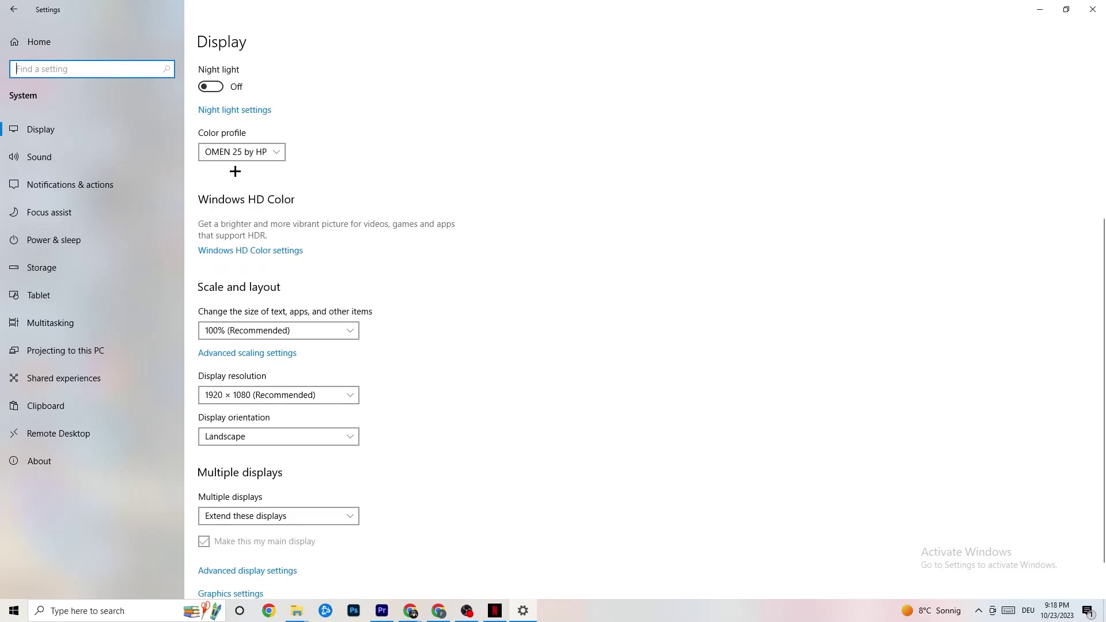
left_click(259, 152)
left_click(298, 153)
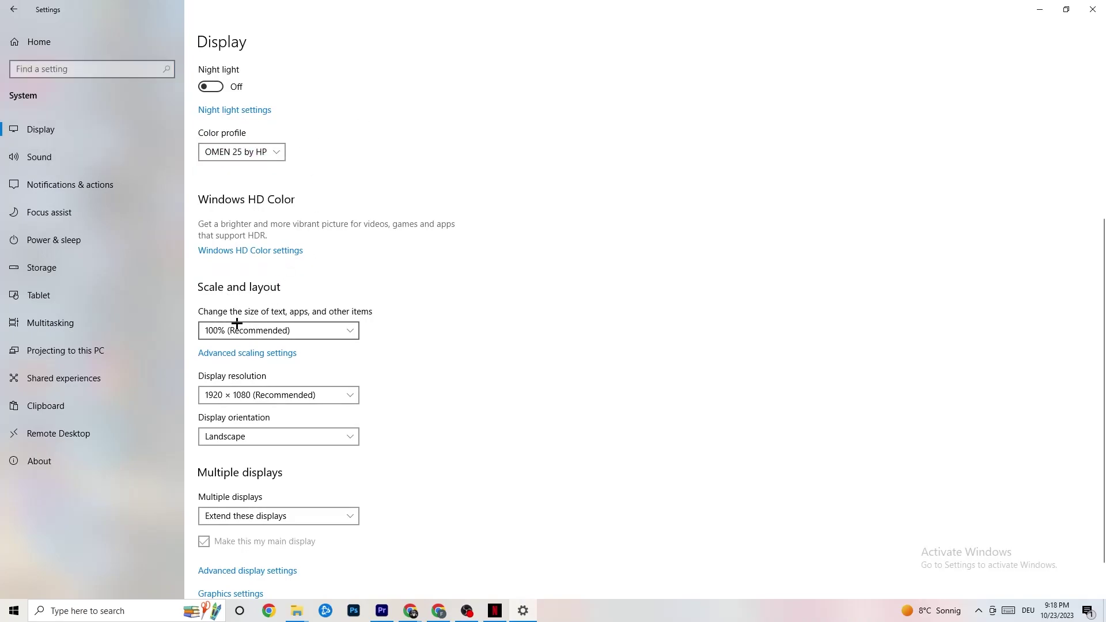
Check the available text and app scaling sizes and the display resolution options for display 1
left_click(340, 330)
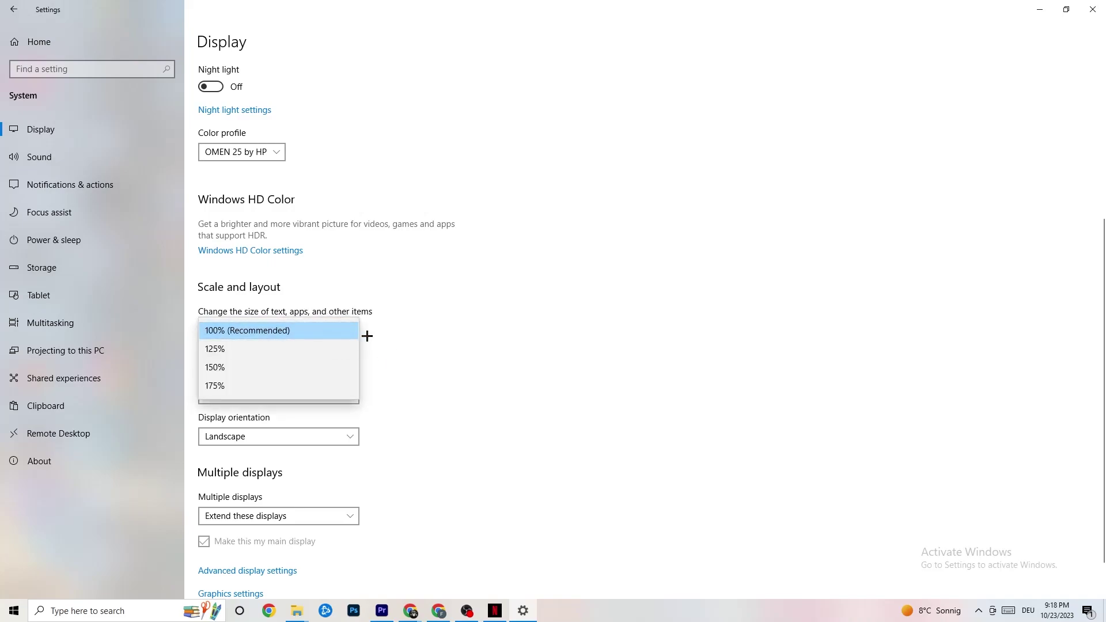
left_click(474, 283)
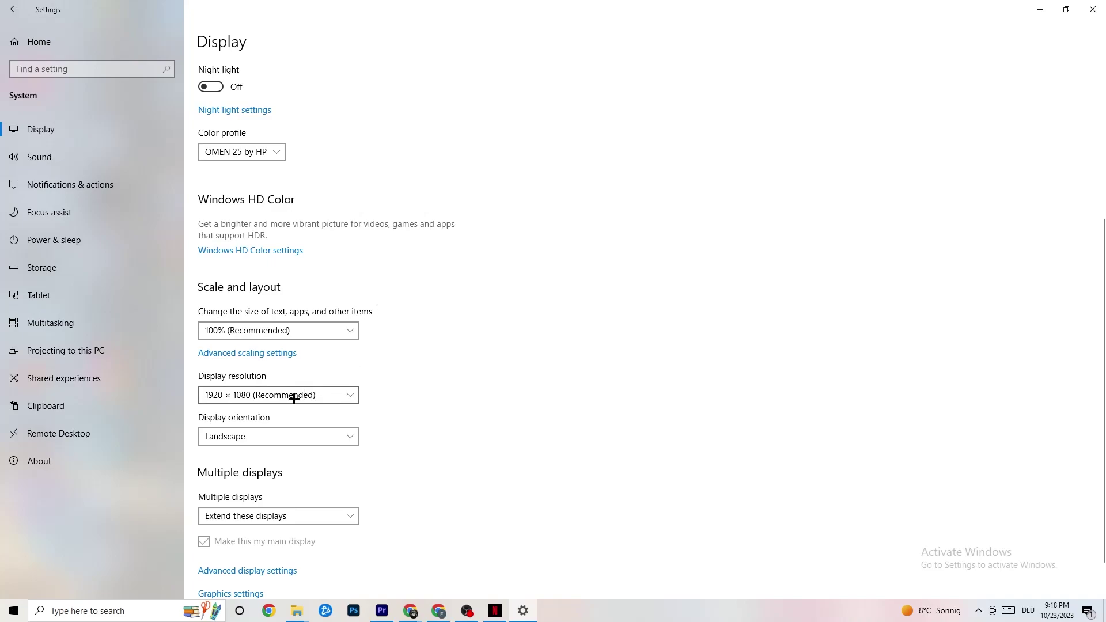
left_click(354, 395)
left_click(500, 377)
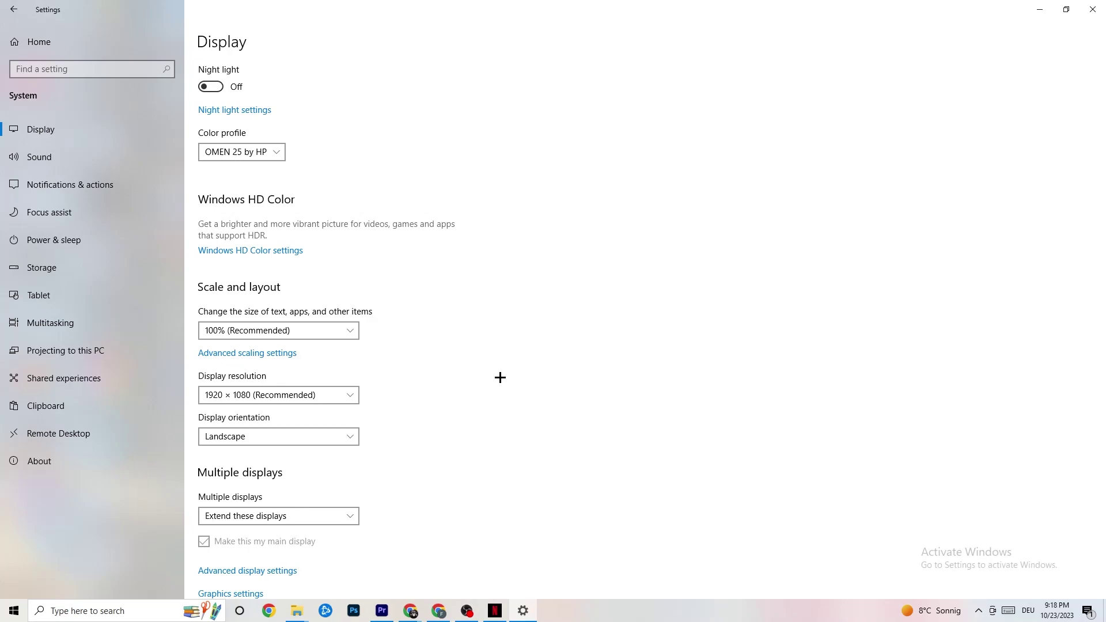
left_click(363, 395)
left_click(459, 371)
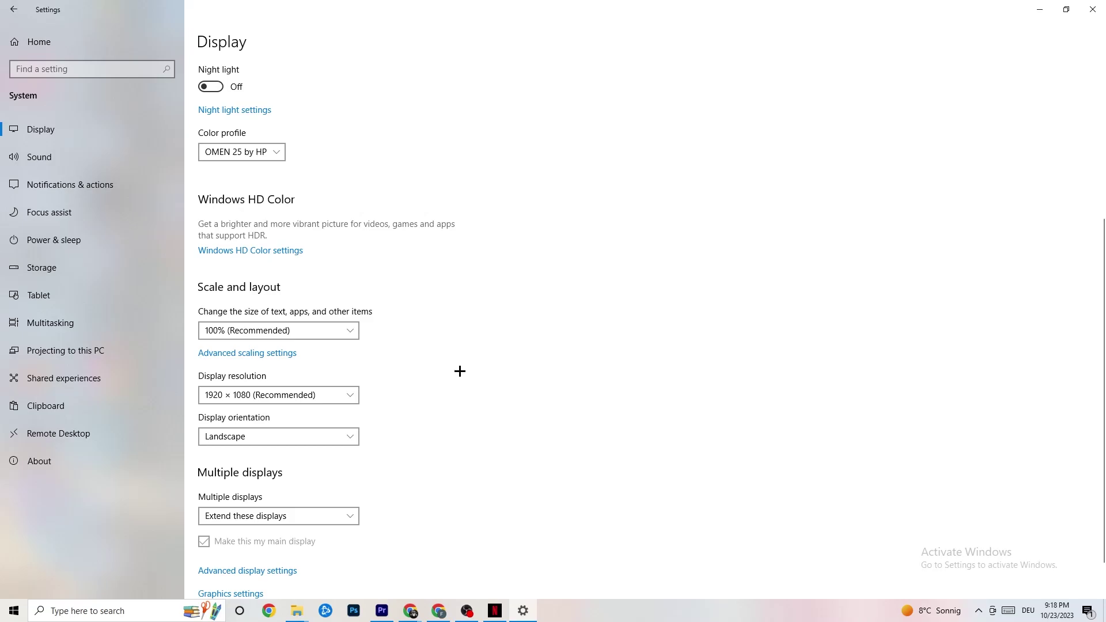
Review the Storage Sense configuration, including its run frequency and recycle bin deletion period, and return to the settings overview
left_click(72, 277)
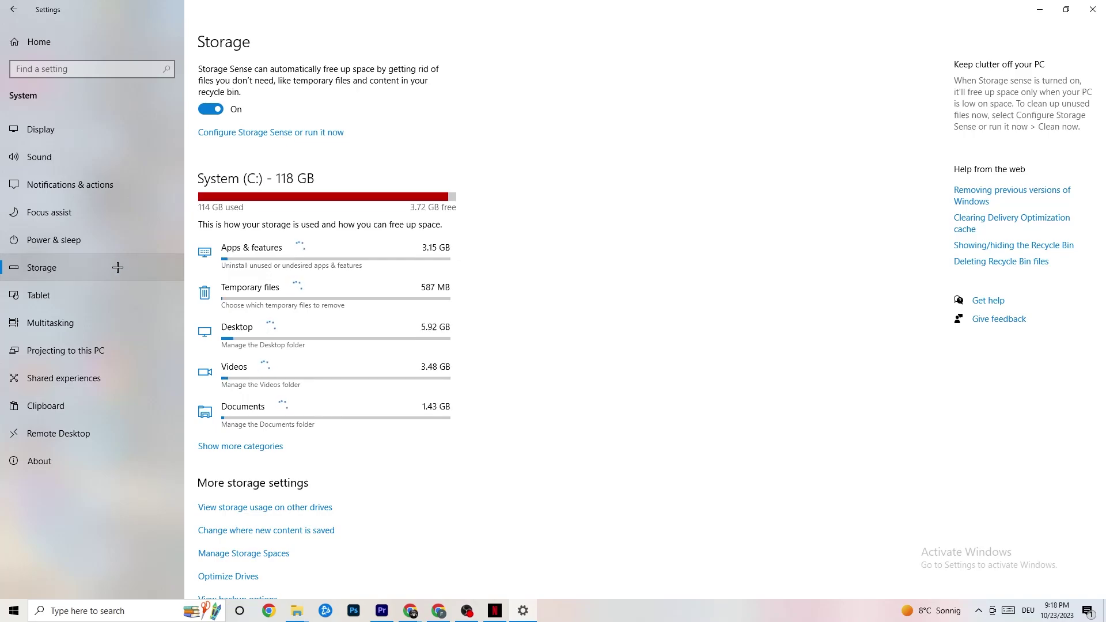
left_click(319, 134)
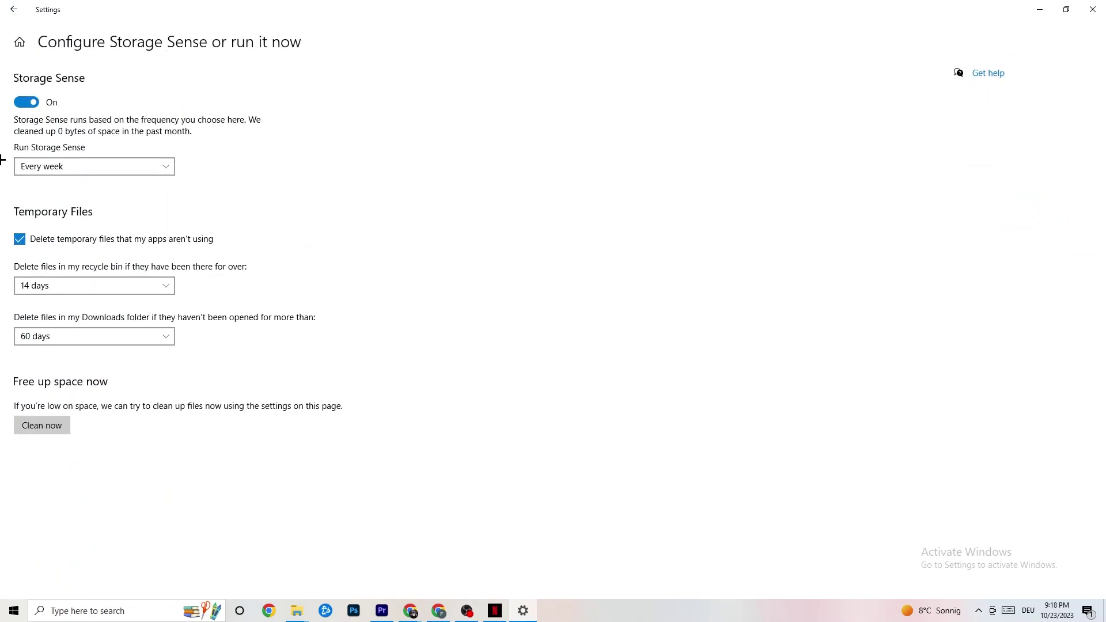
left_click(116, 285)
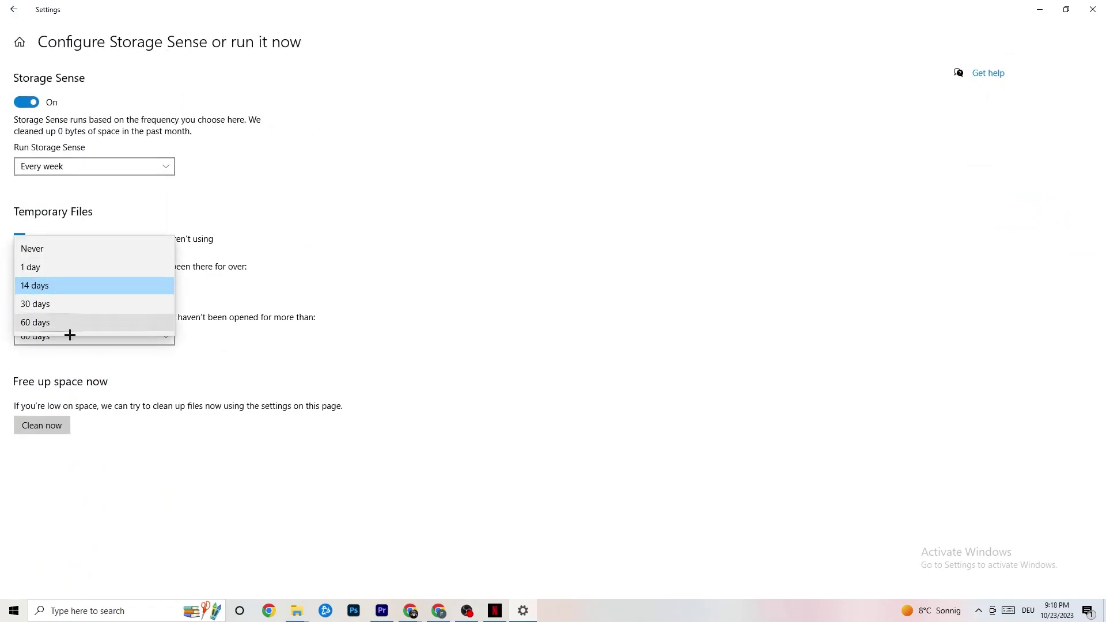
left_click(192, 227)
left_click(105, 172)
left_click(109, 165)
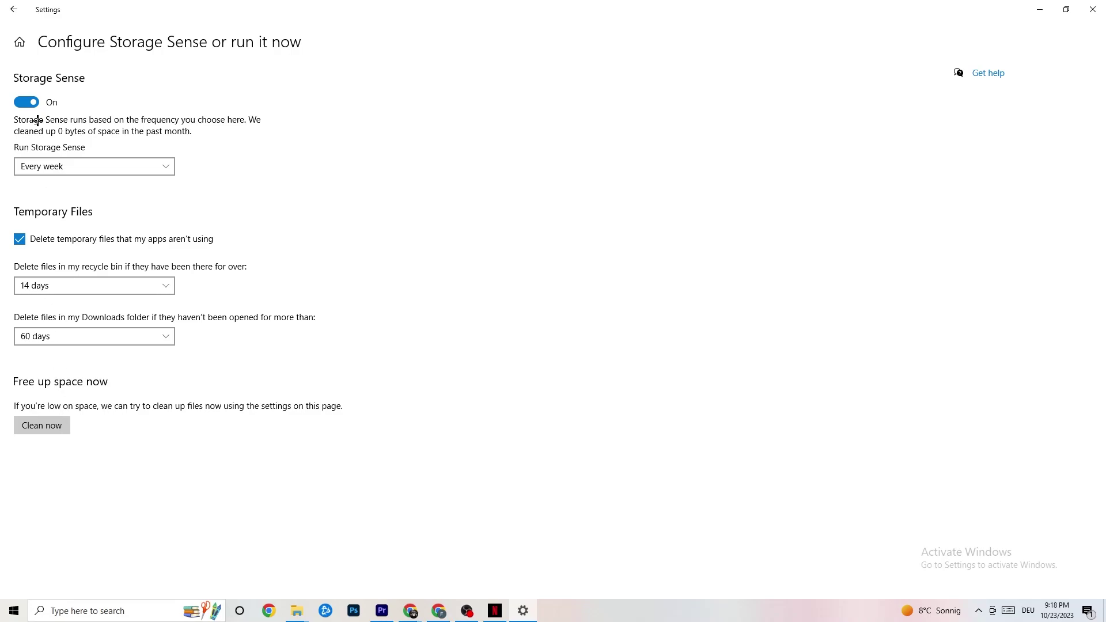
left_click(10, 4)
left_click(10, 5)
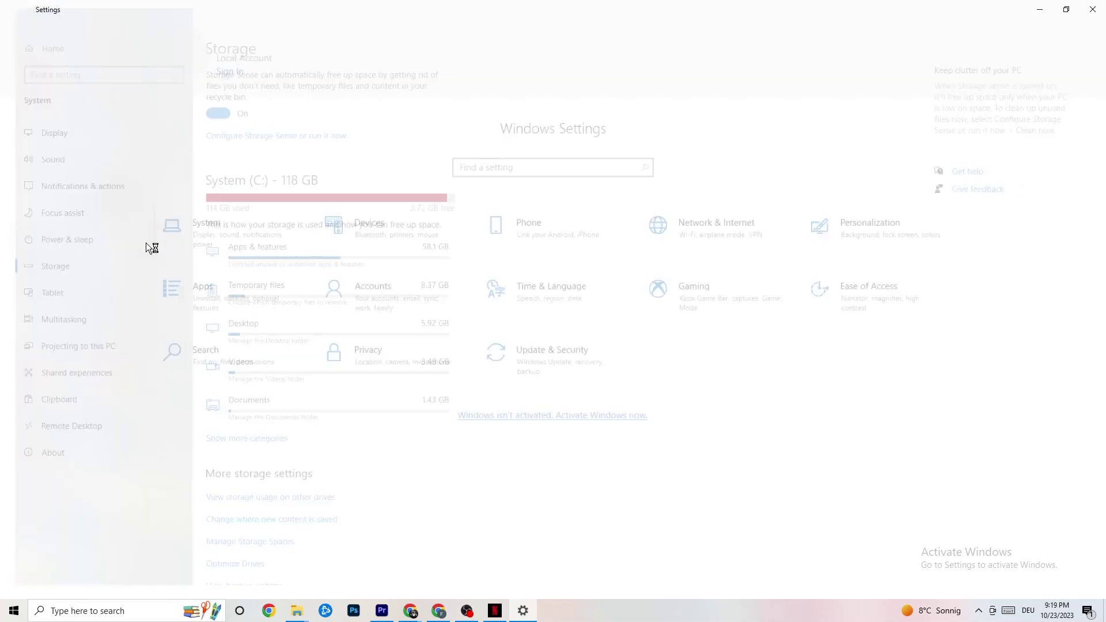
Check the available power plans in Power Options through the Power & sleep settings, and return to the settings overview
left_click(253, 208)
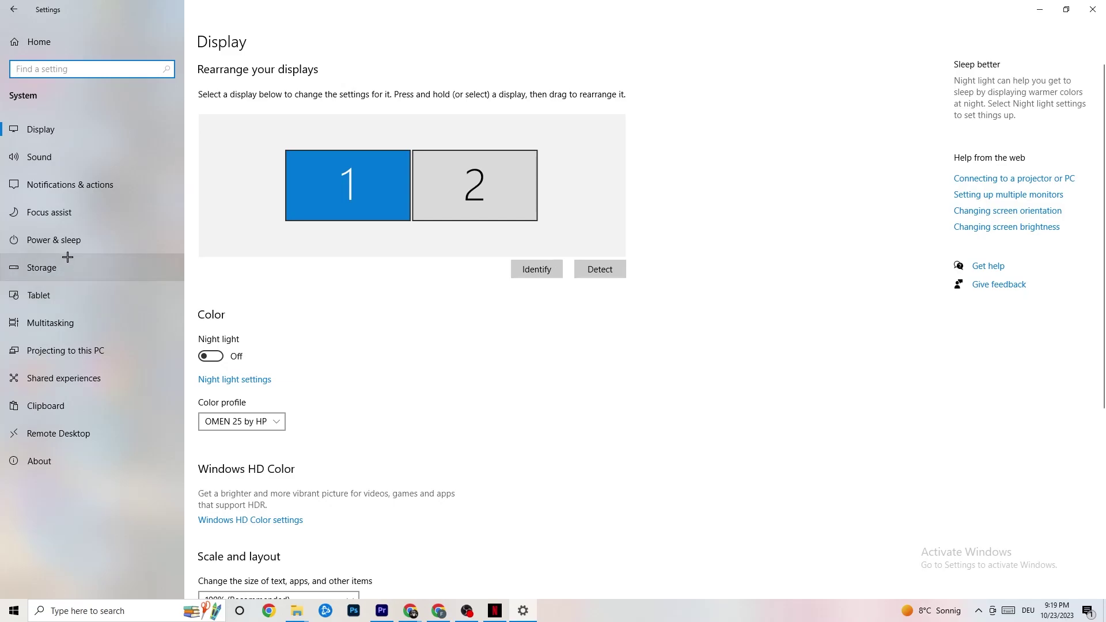
left_click(37, 235)
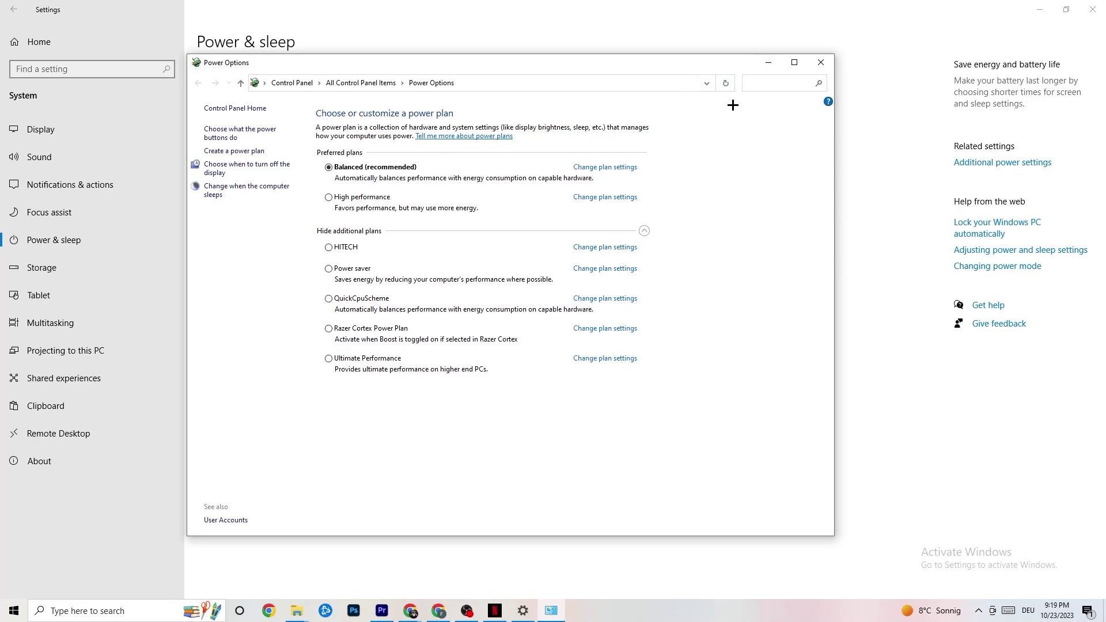
left_click(822, 65)
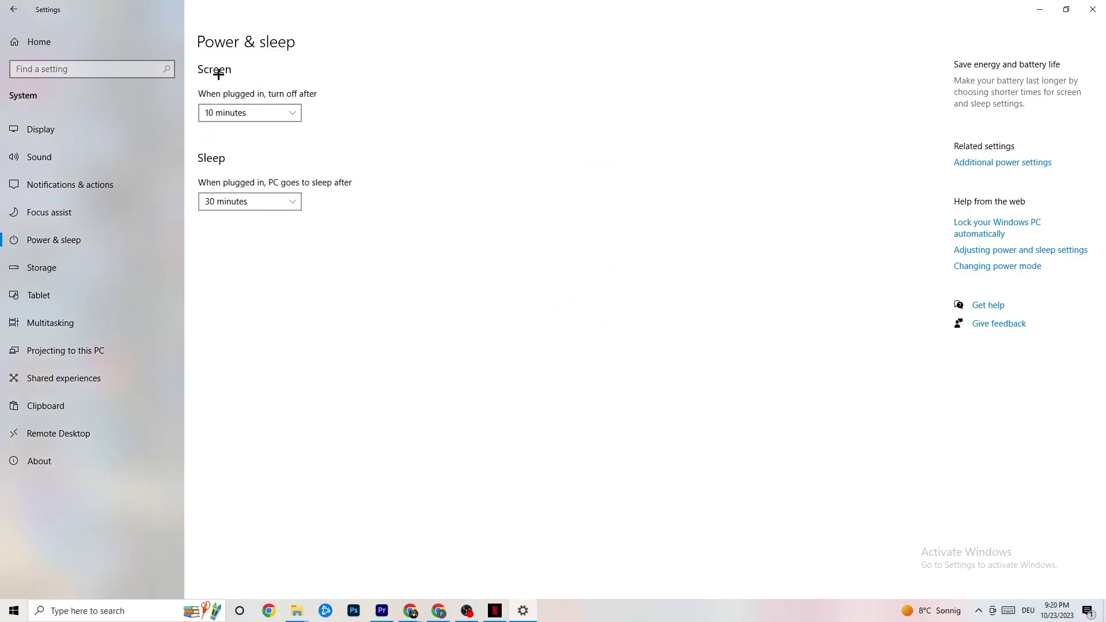
left_click(19, 8)
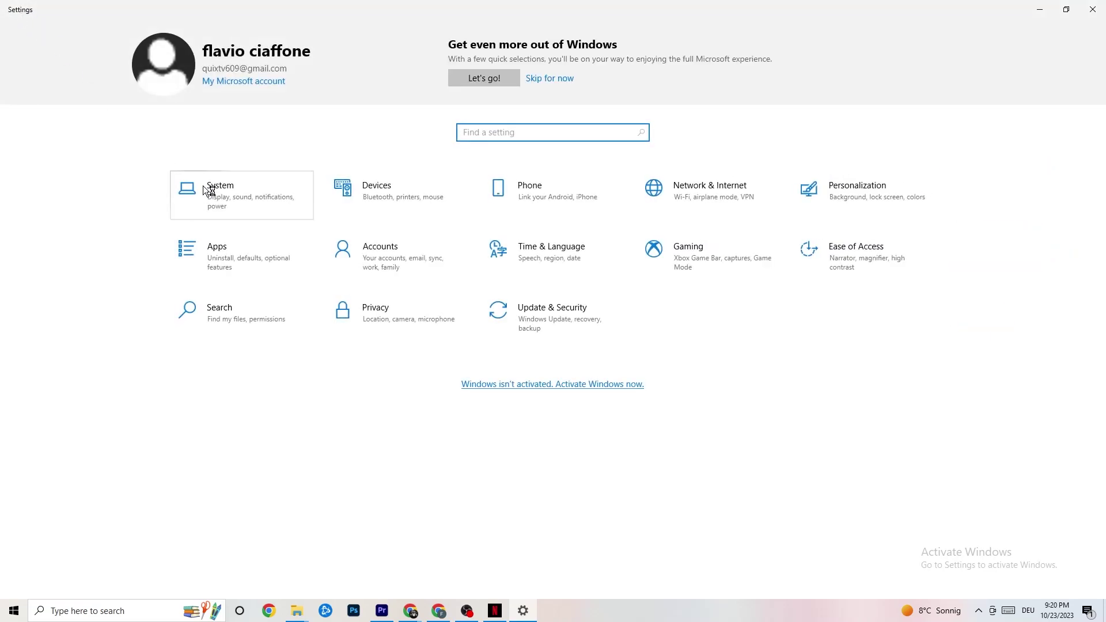
Open the Gaming settings and review the Xbox Game Bar switch and its keyboard shortcuts
left_click(703, 270)
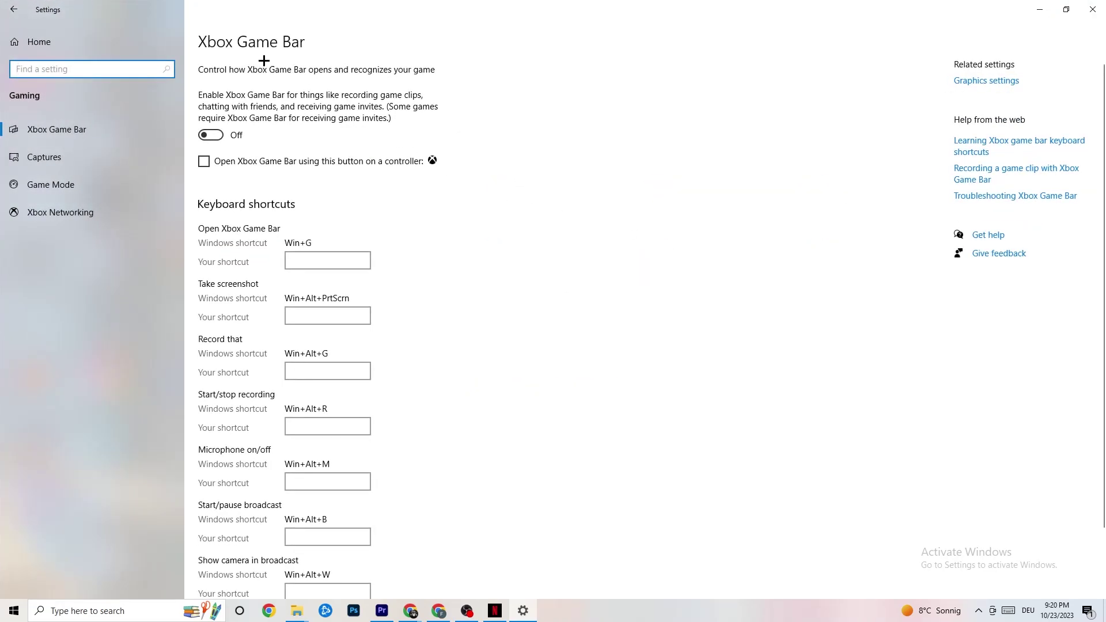
scroll(374, 254, "down", 2)
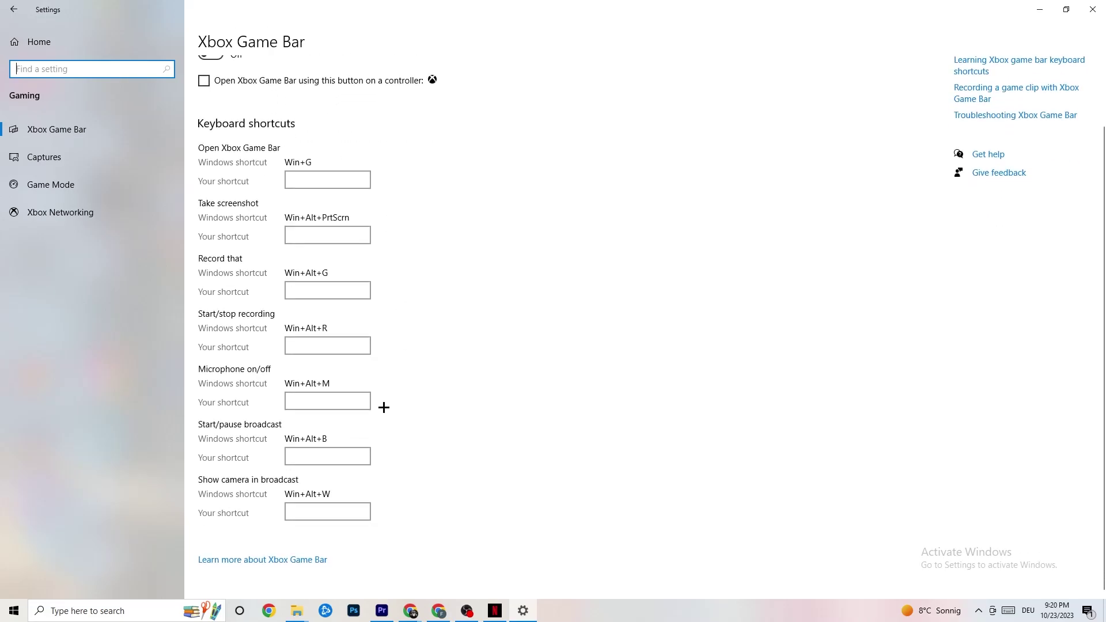
scroll(383, 408, "up", 2)
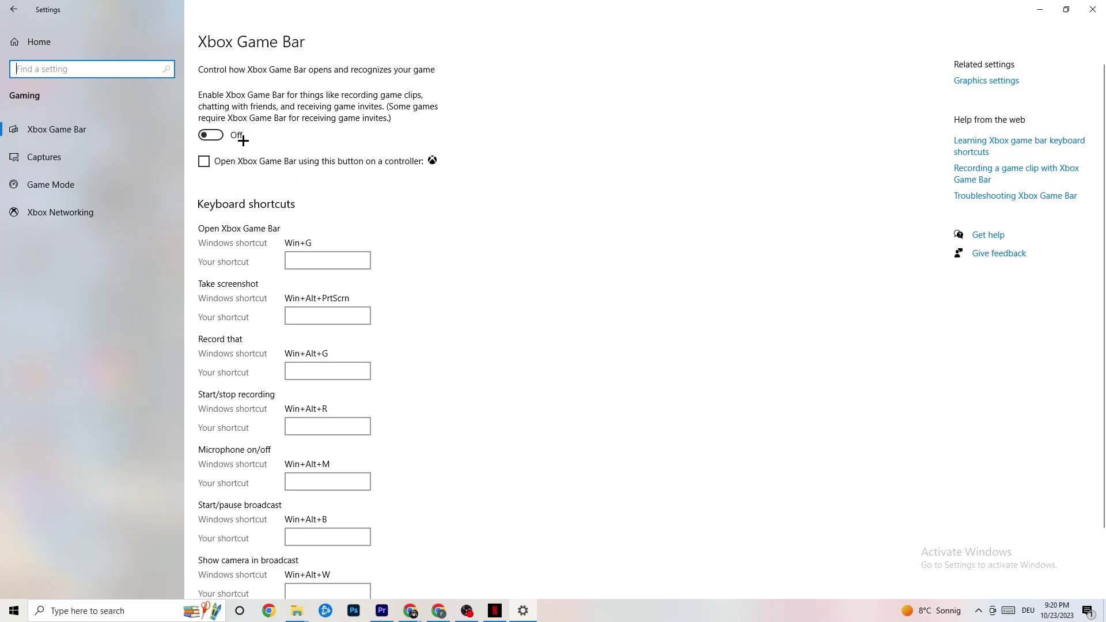
Review the Captures recording options and the Game Mode switch, and return to the settings overview
left_click_drag(91, 156, 435, 455)
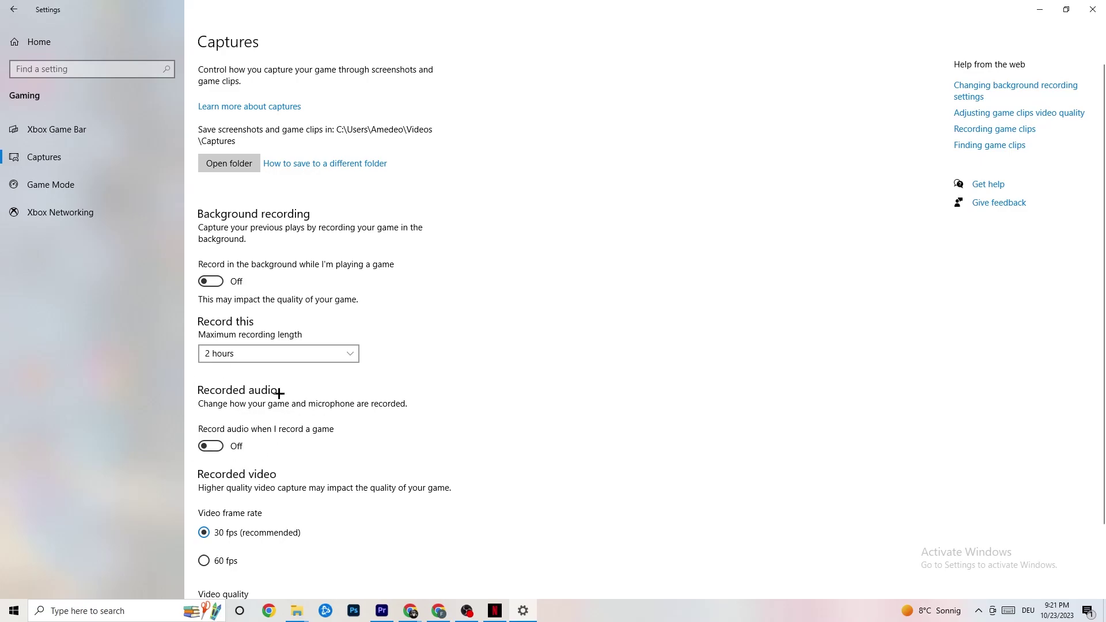
scroll(296, 400, "down", 2)
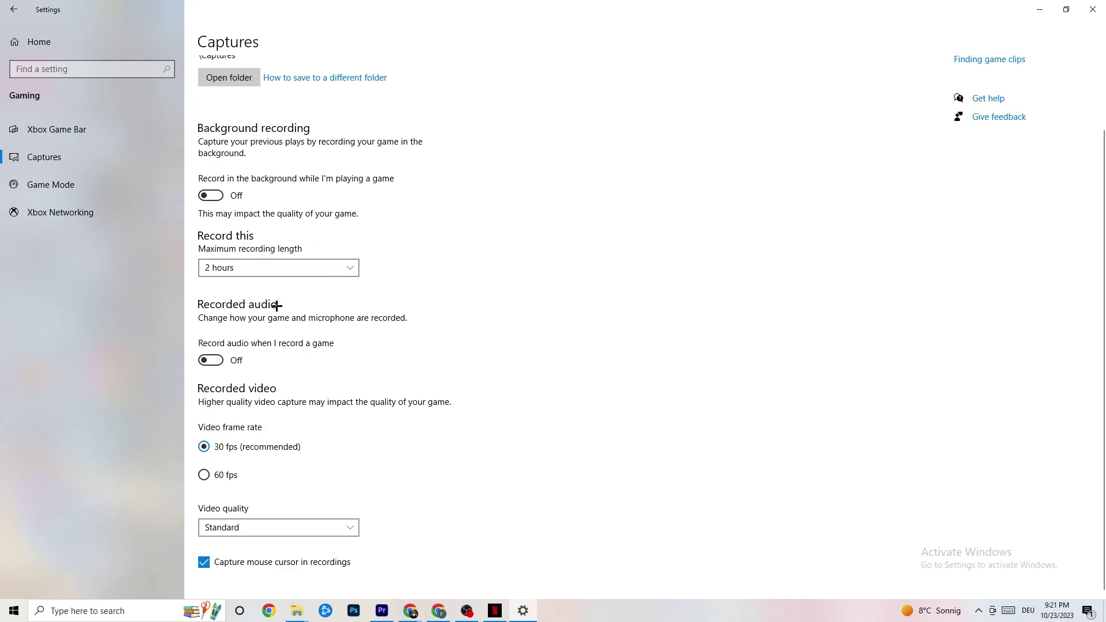
left_click(86, 190)
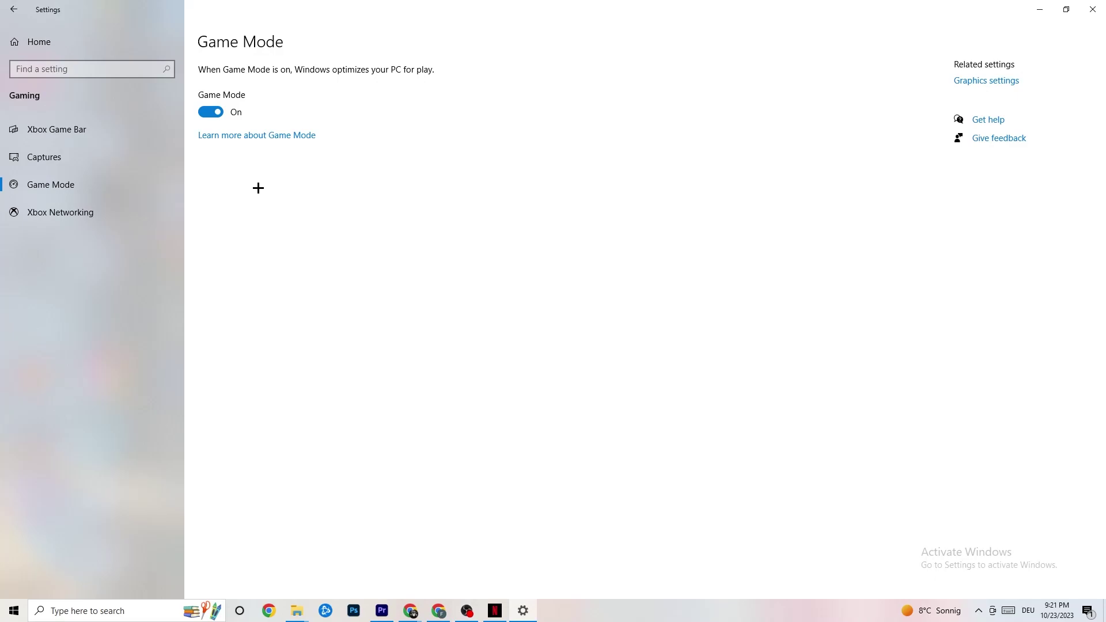
left_click(18, 9)
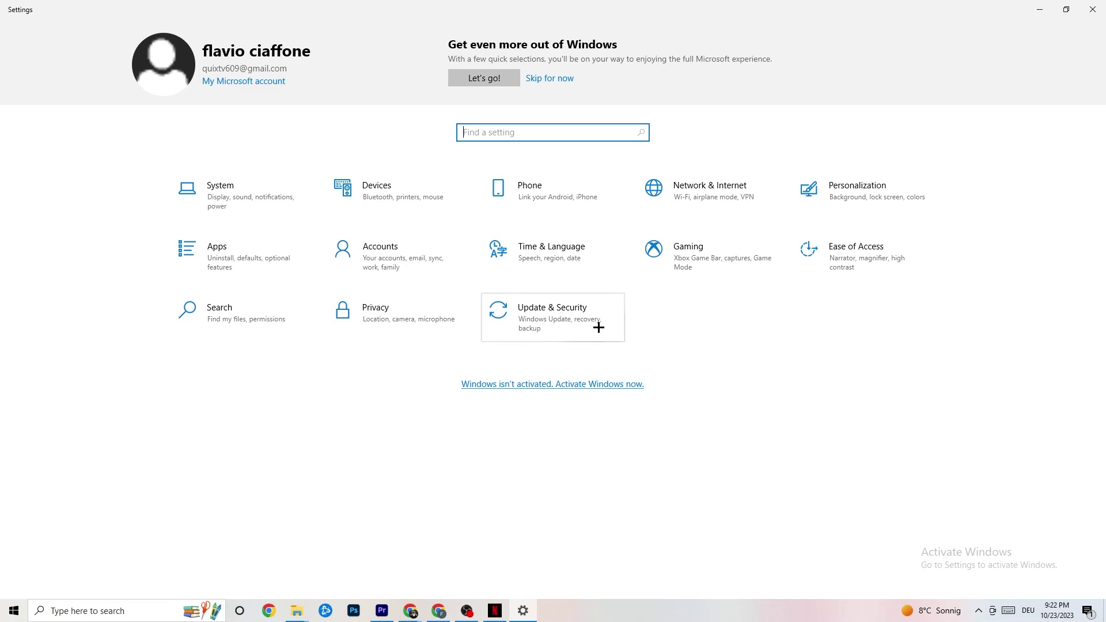
Check the Windows Update status and the Troubleshoot page under Update & Security, and close Settings
left_click(570, 326)
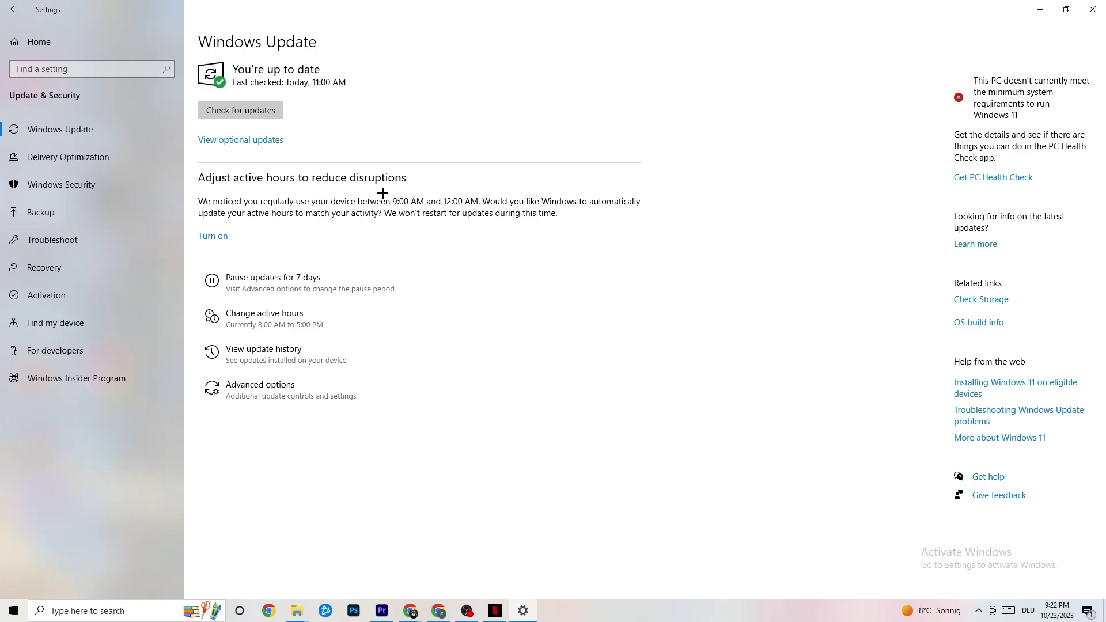
left_click(95, 242)
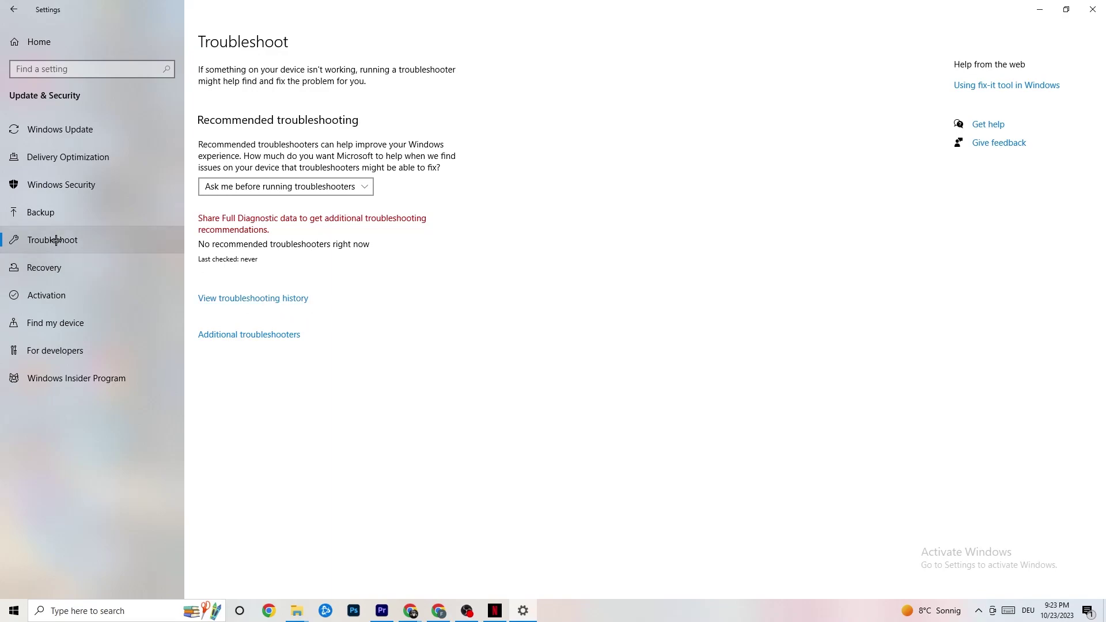
left_click(1092, 7)
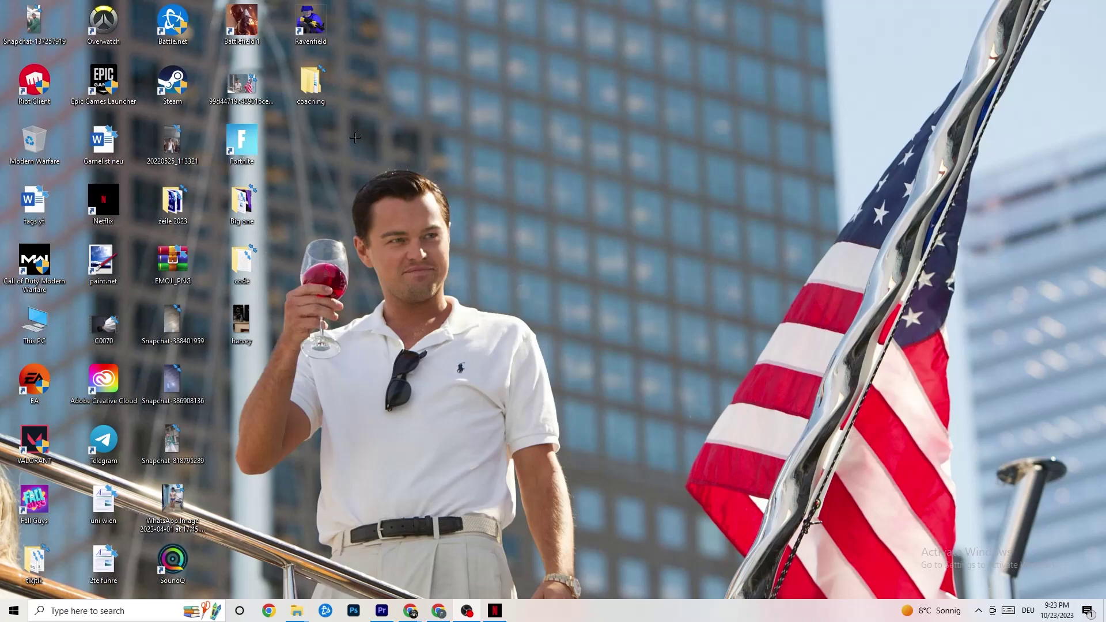
Move the Steam shortcut to a free area of the desktop, open its properties and move the properties window clear of it
left_click_drag(616, 210, 599, 222)
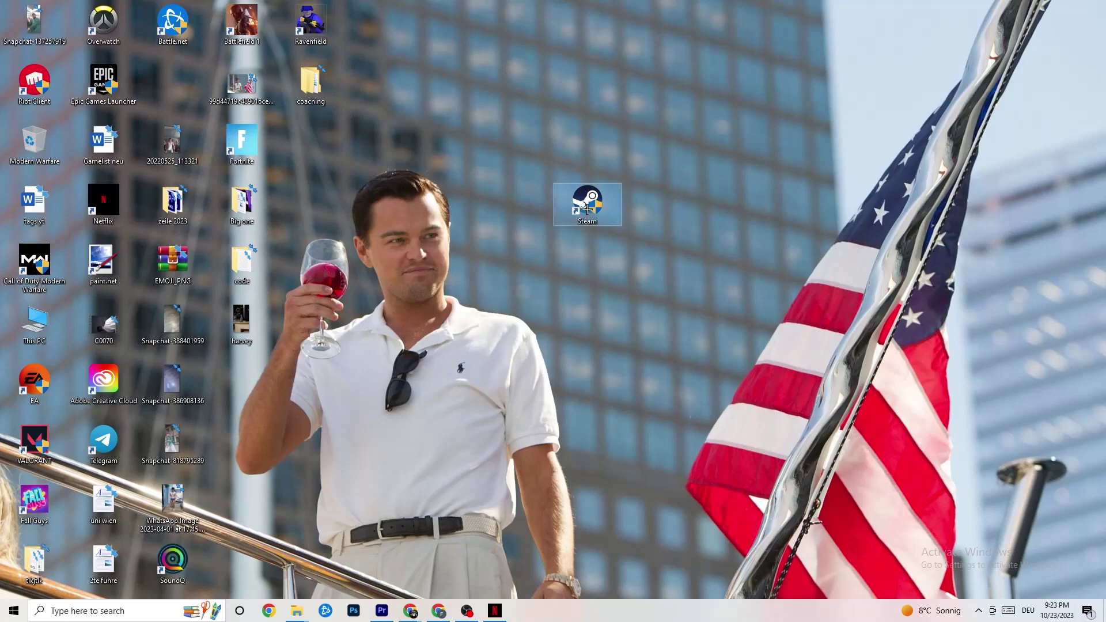
right_click(587, 210)
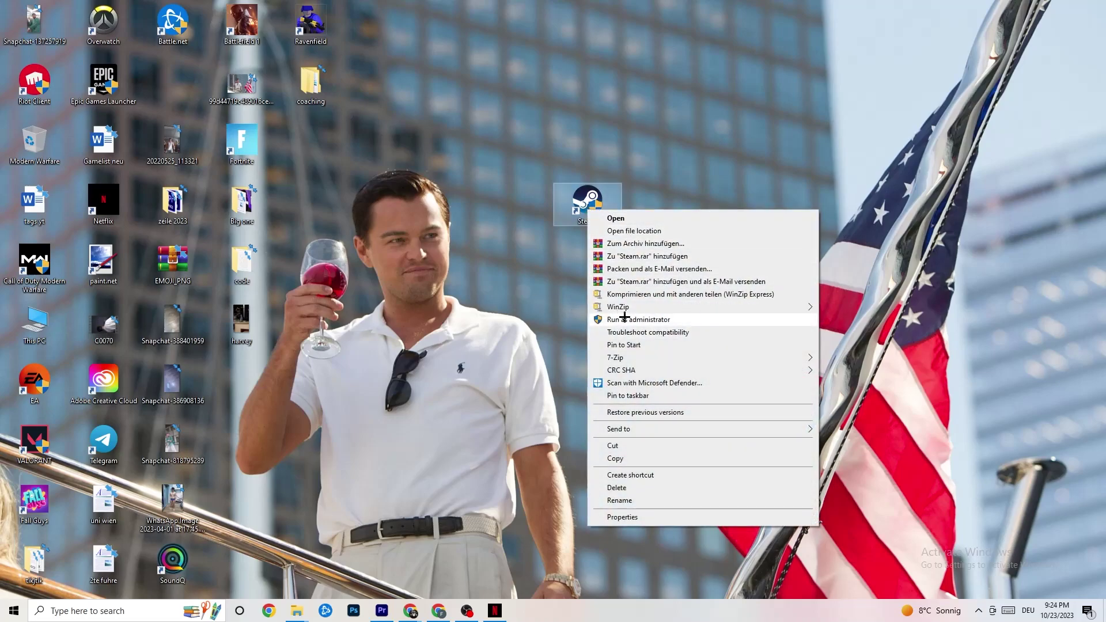
left_click(482, 291)
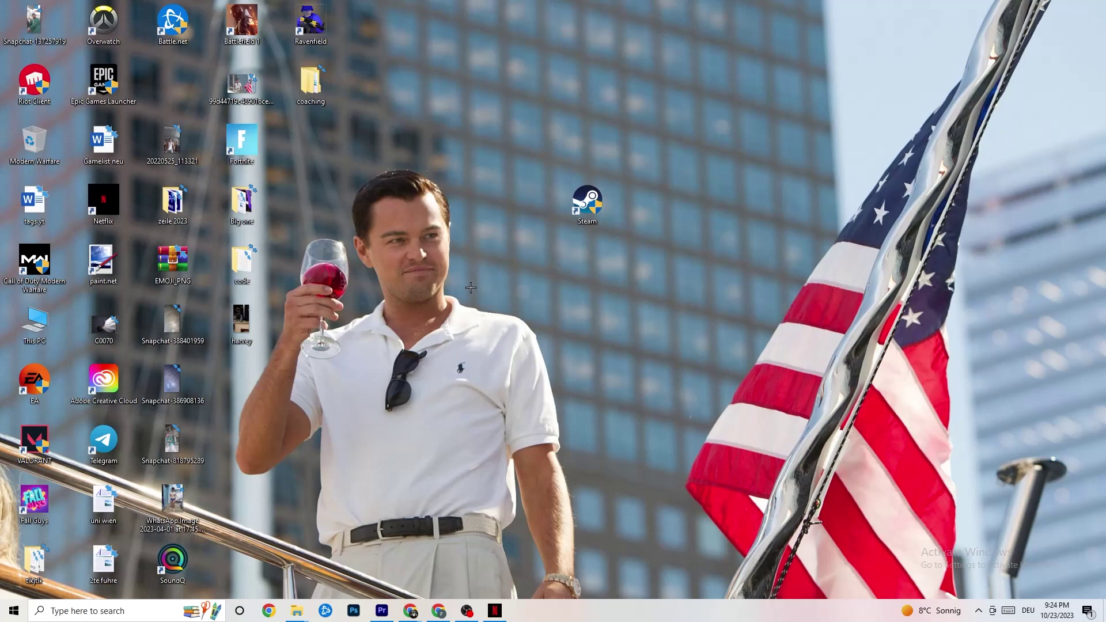
left_click_drag(578, 201, 509, 201)
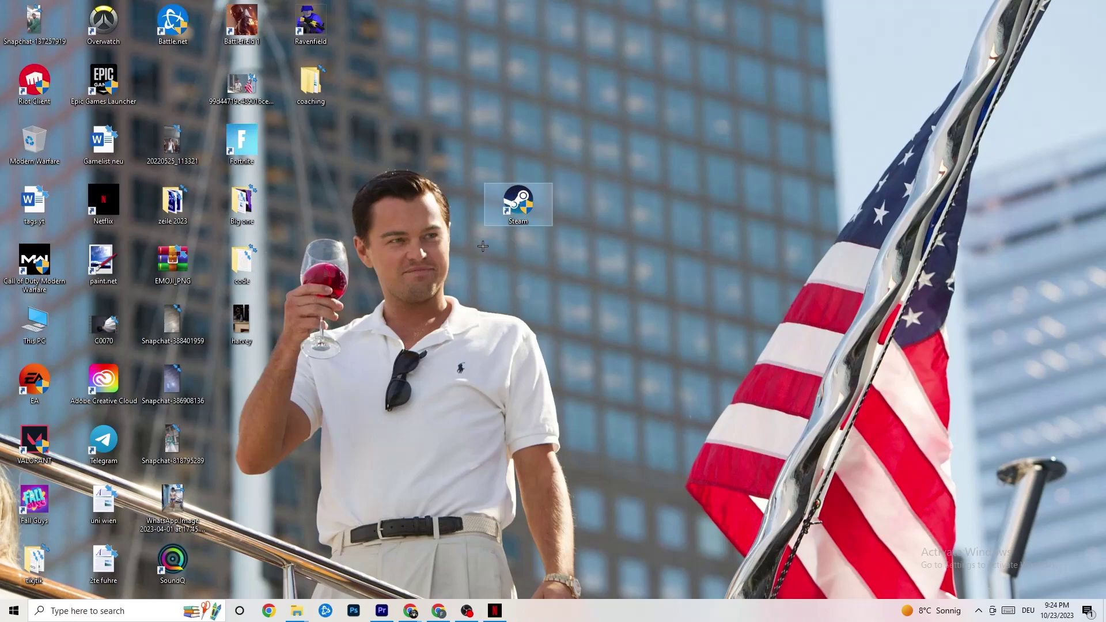
right_click(510, 208)
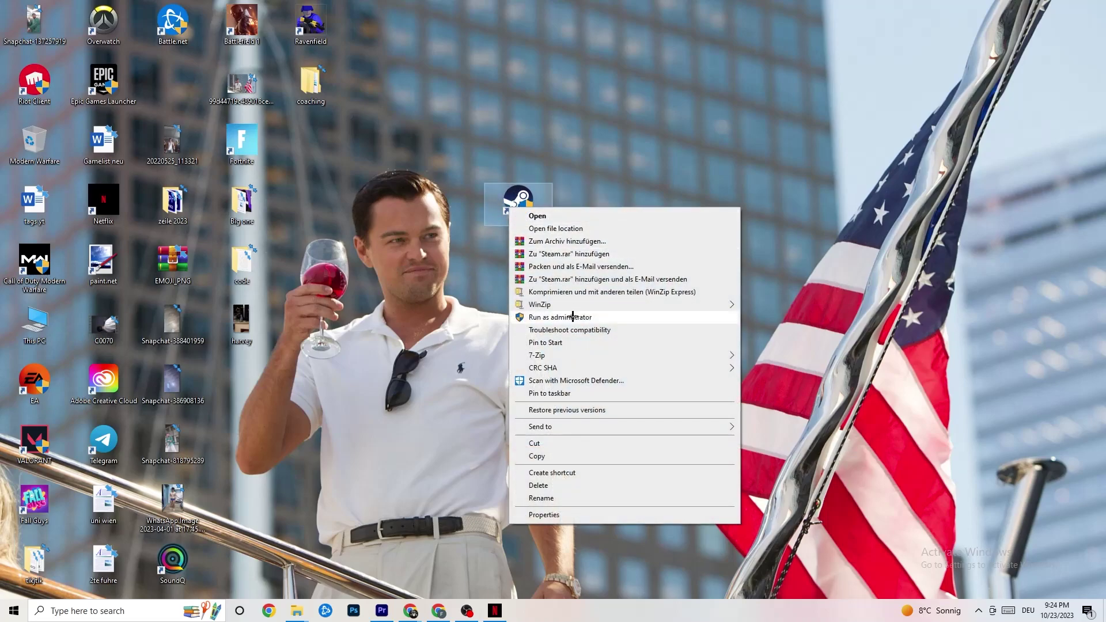
left_click(566, 515)
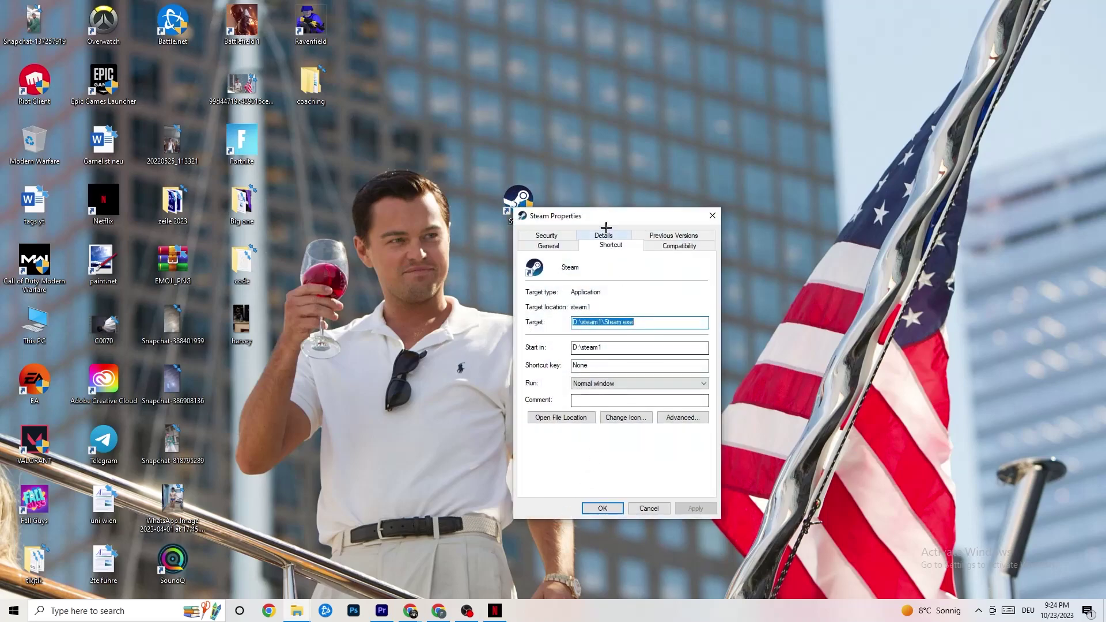
left_click_drag(607, 231, 441, 51)
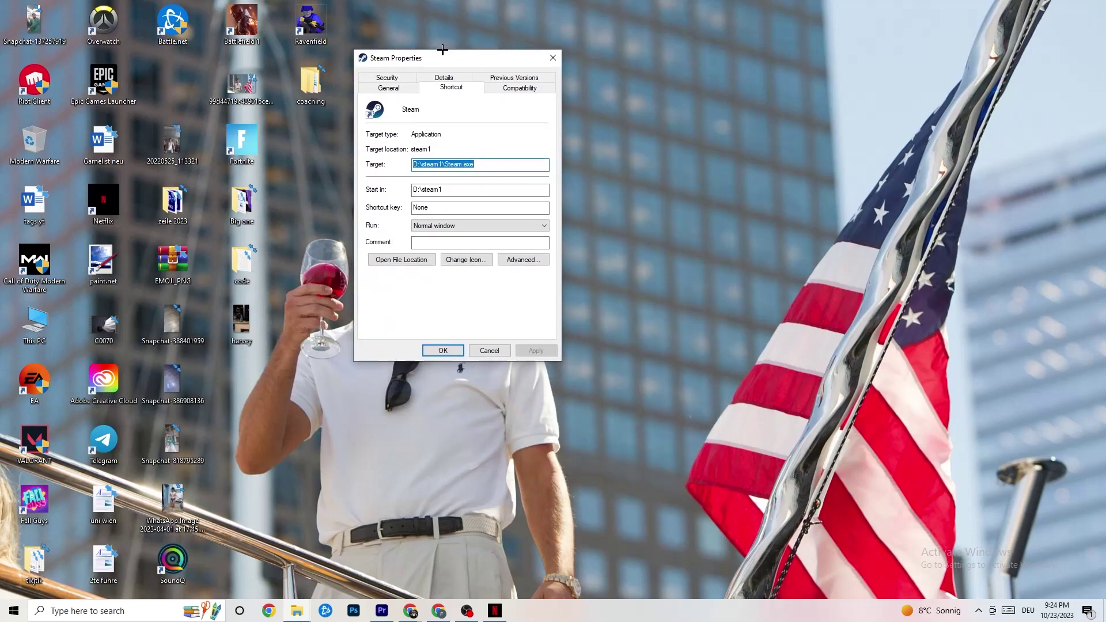
Review the Steam shortcut's compatibility mode choices and run-as-administrator option, and close its properties with the settings accepted
left_click(507, 87)
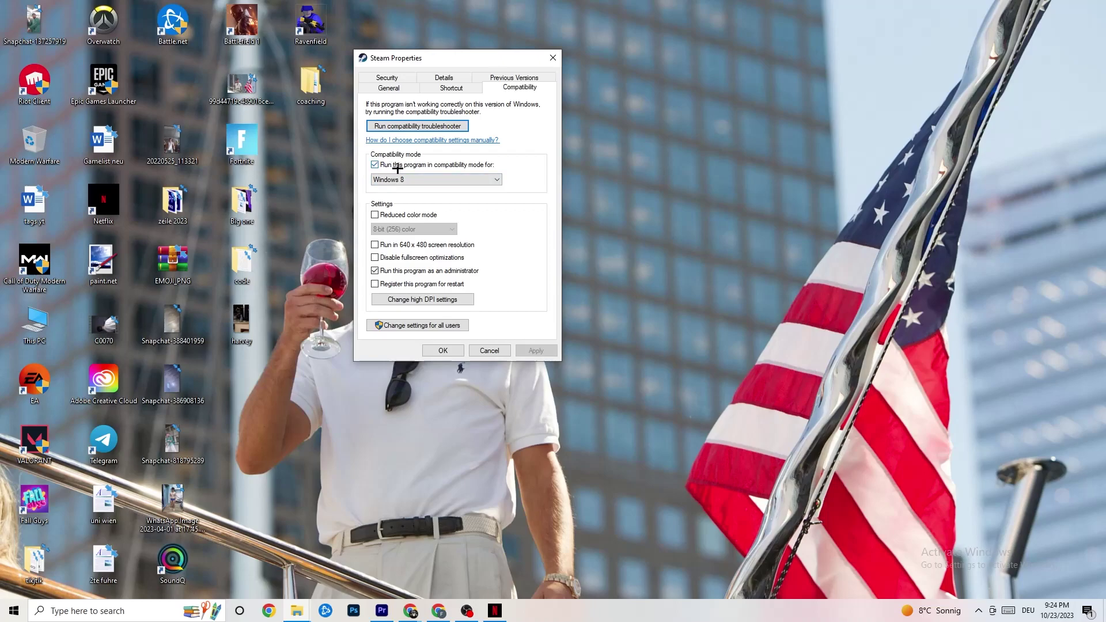
left_click(485, 179)
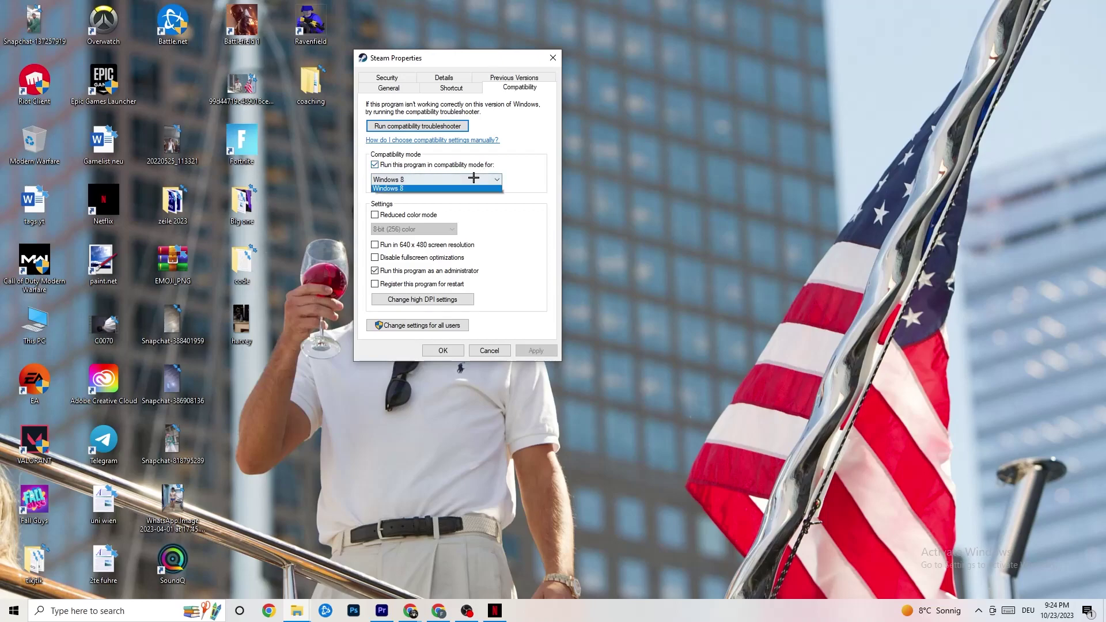
left_click(500, 165)
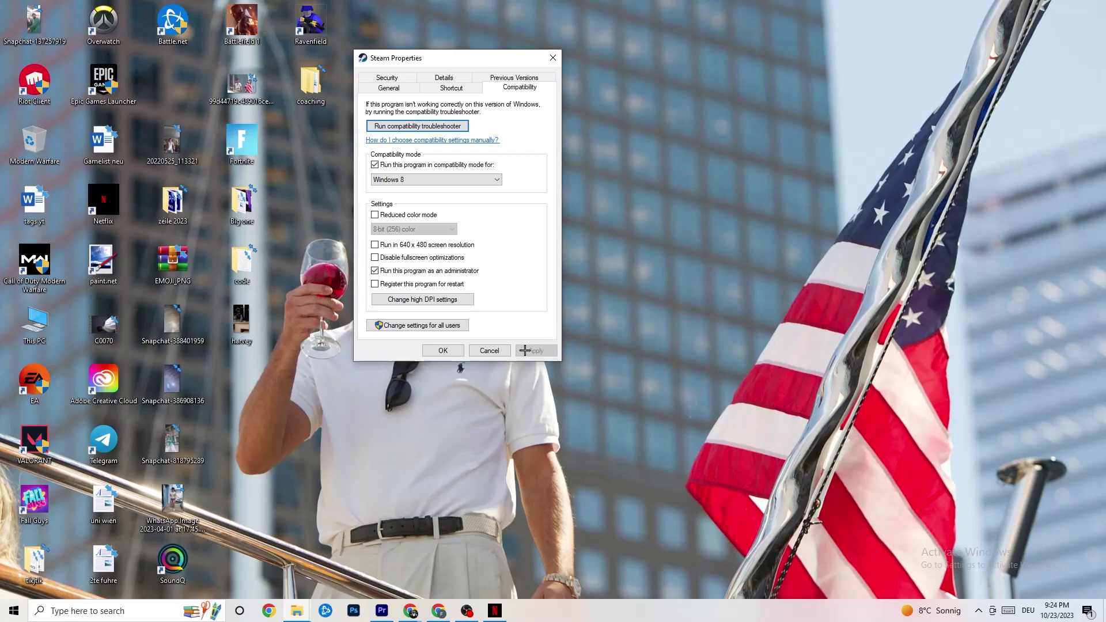
left_click(445, 349)
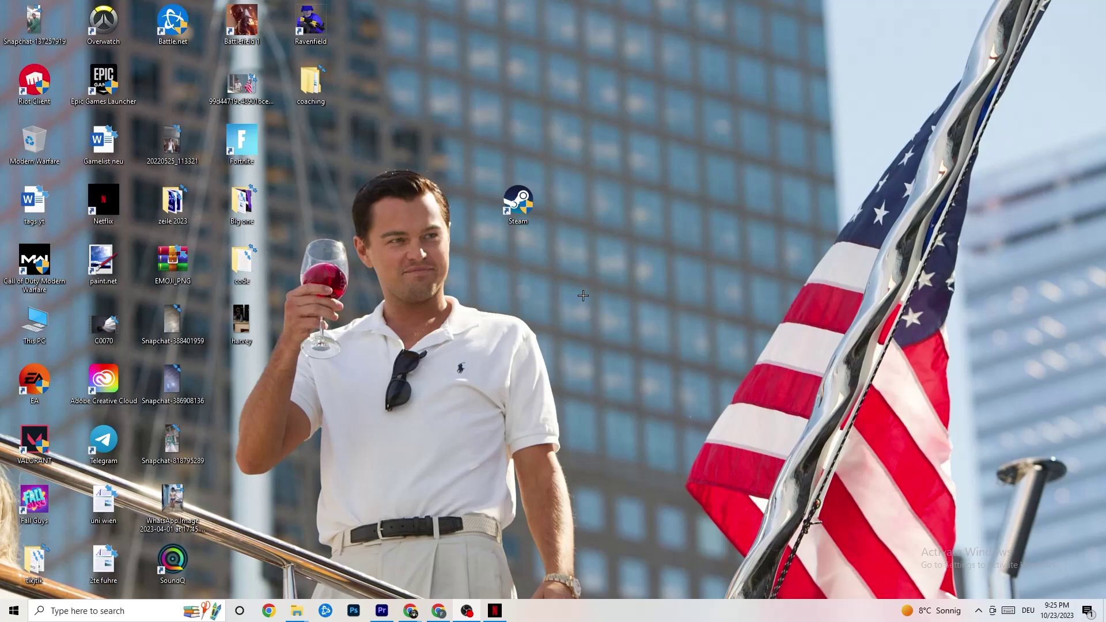
right_click(536, 217)
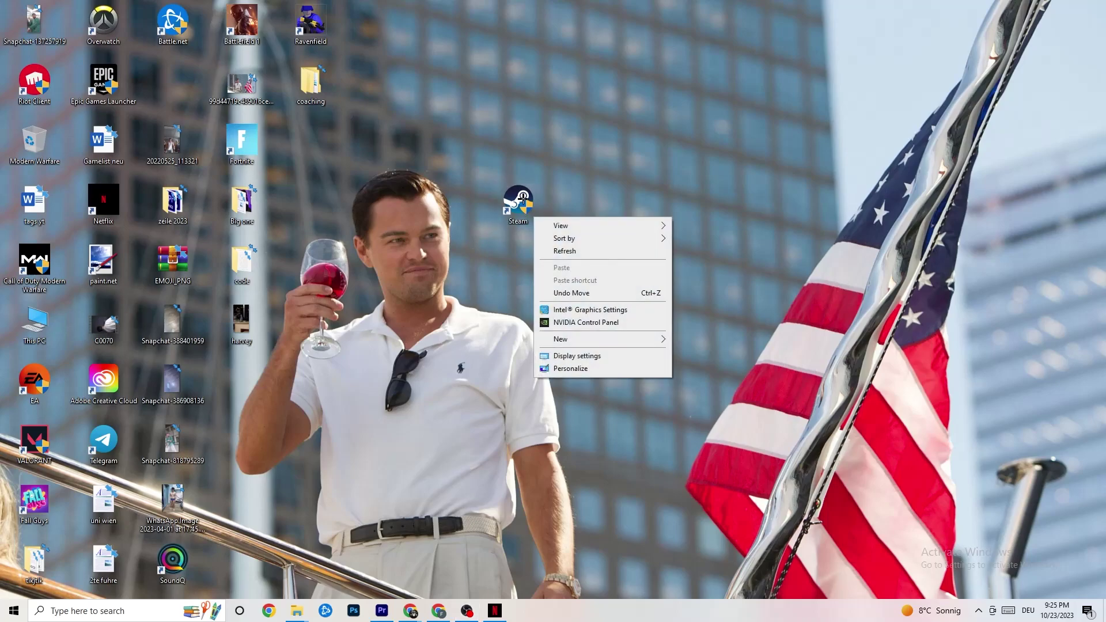
right_click(551, 117)
left_click(408, 105)
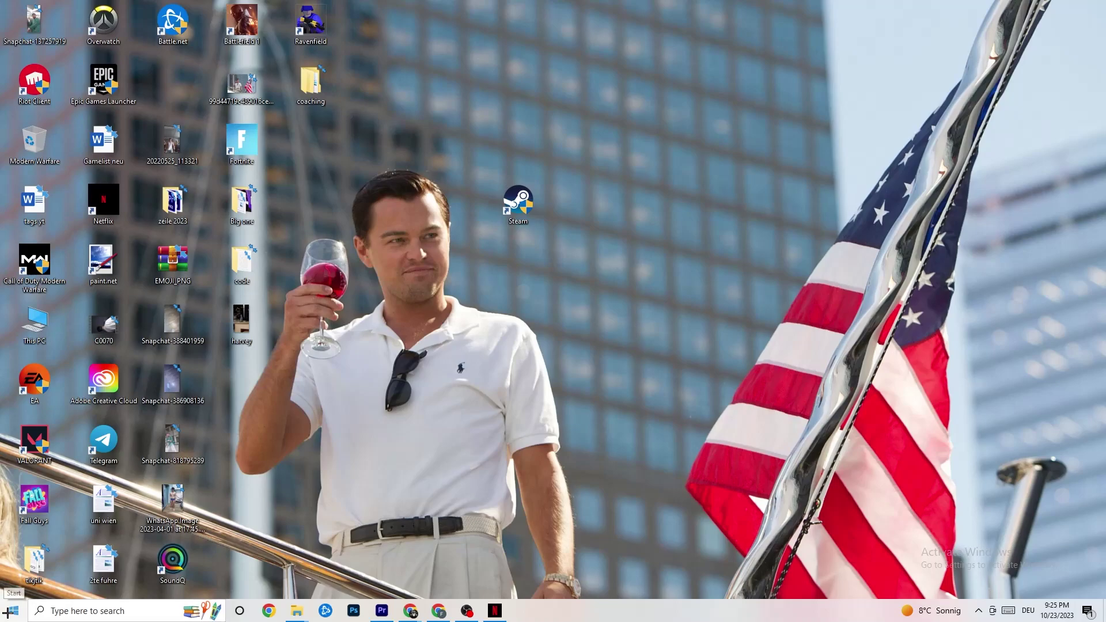
left_click(518, 202)
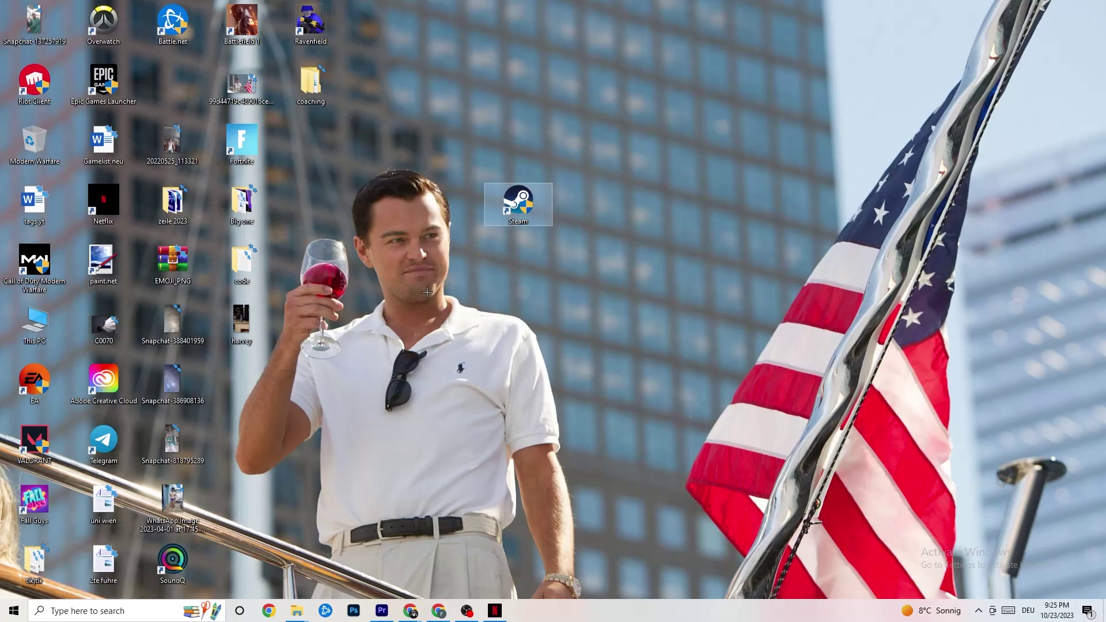
Open Task Manager in a maximized window and review the running processes and the actions offered for Windows Explorer
right_click(613, 618)
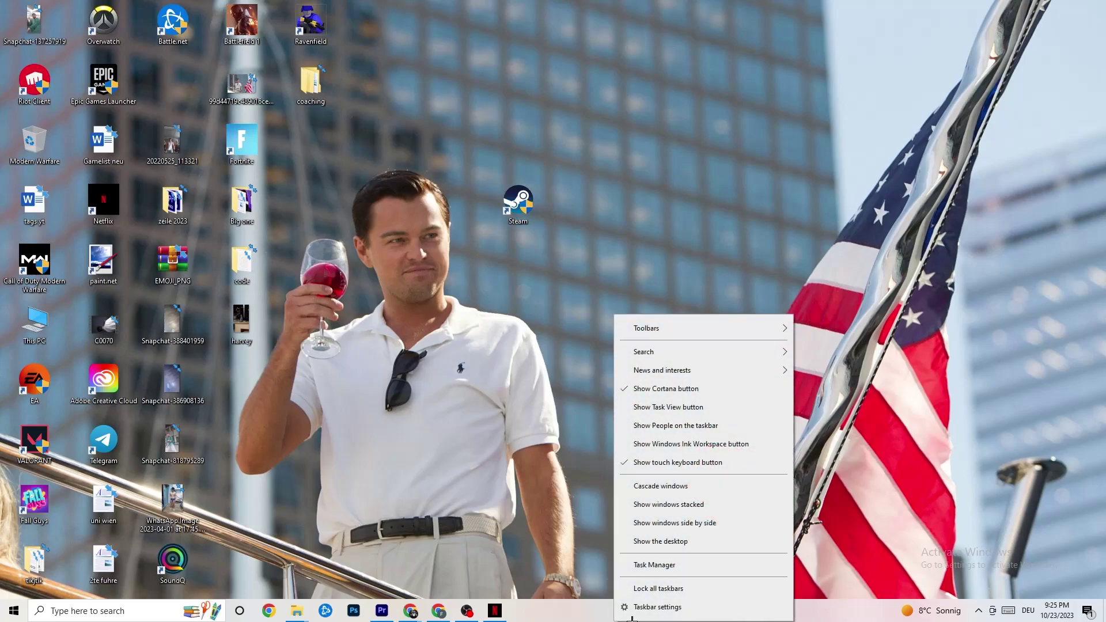
left_click(679, 568)
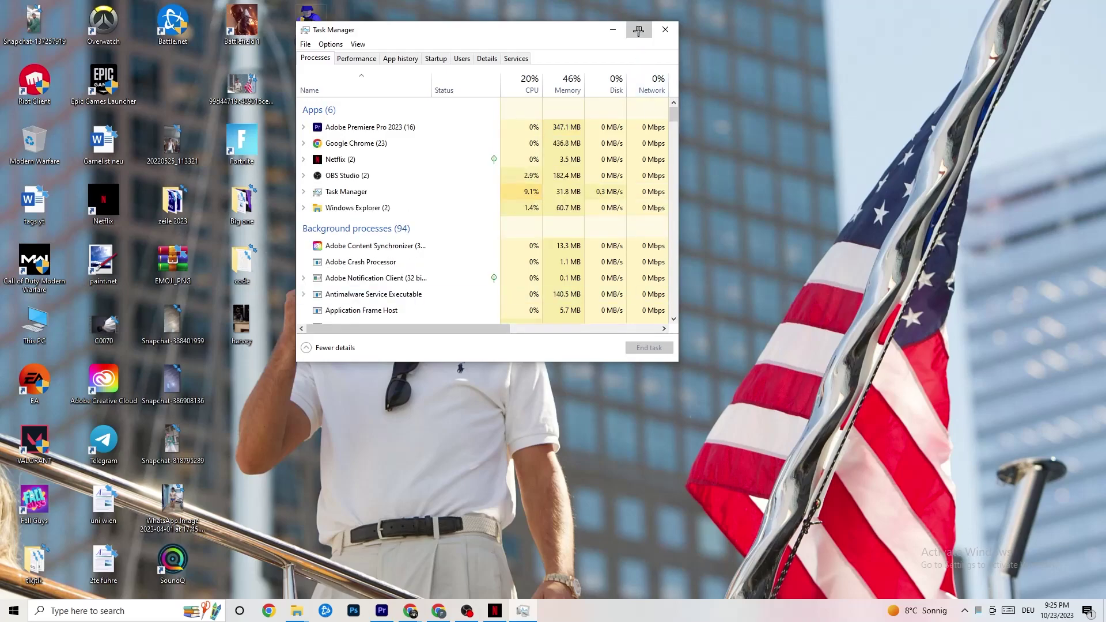
left_click(643, 25)
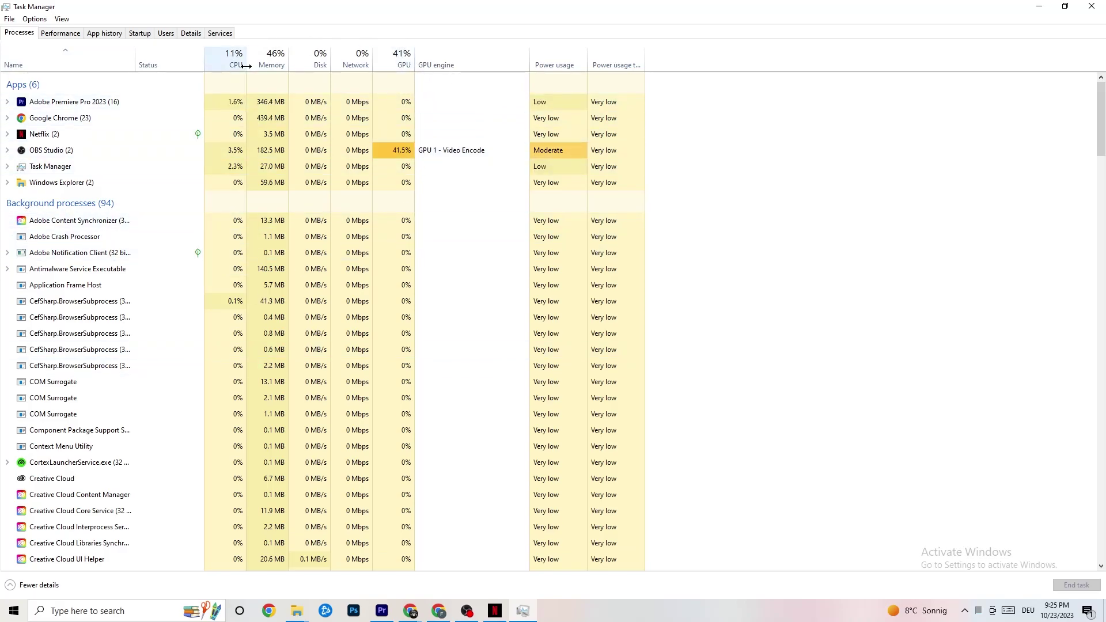
right_click(73, 185)
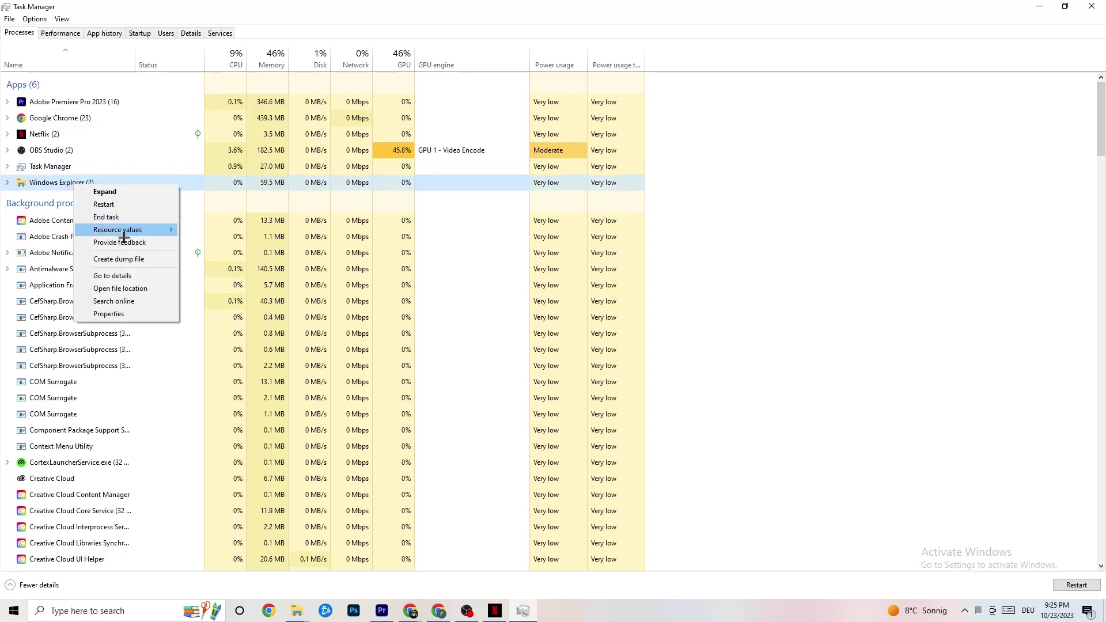
left_click(832, 157)
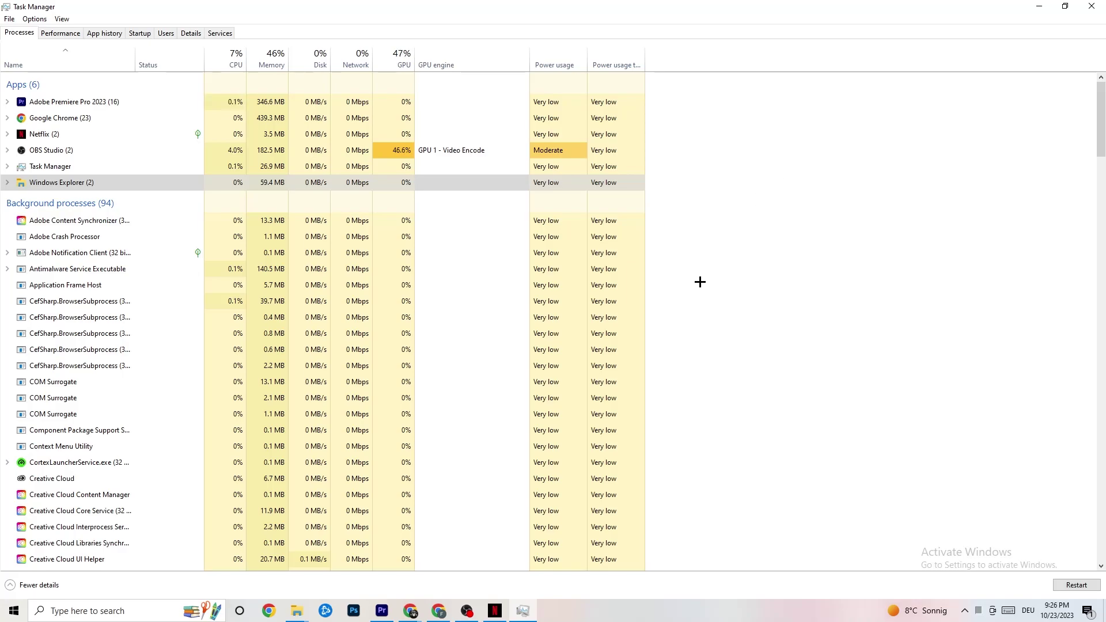
Review the startup programs and the actions offered for the Pivot Software Support entry
left_click(140, 33)
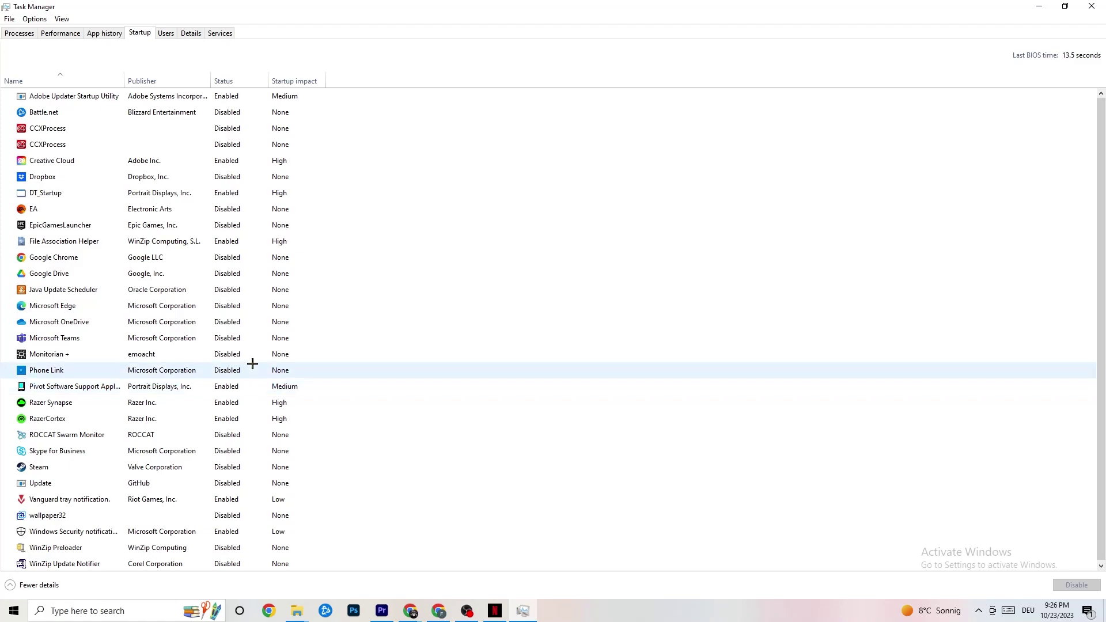
right_click(225, 386)
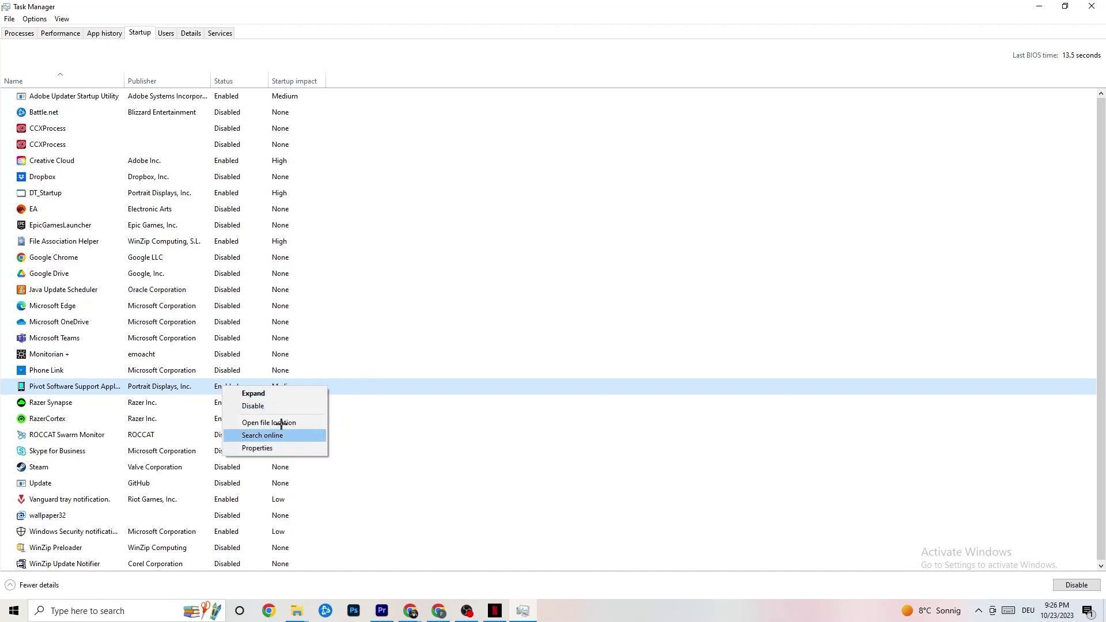
left_click(190, 33)
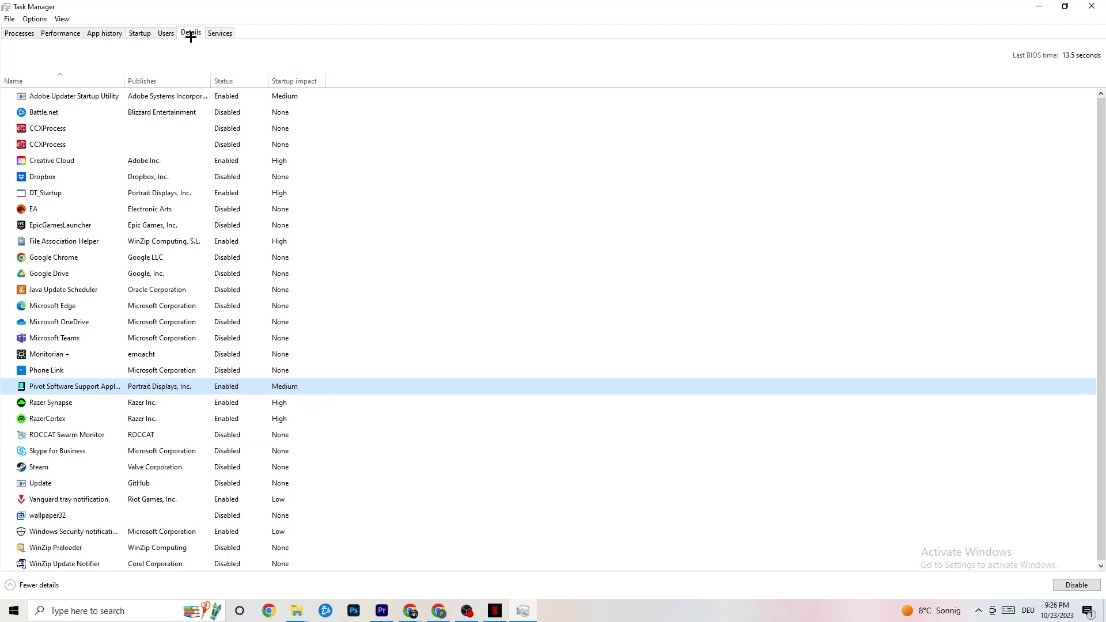
Check the priority levels available for the Adobe Premiere Pro process in the detailed process list, and close Task Manager
left_click(190, 34)
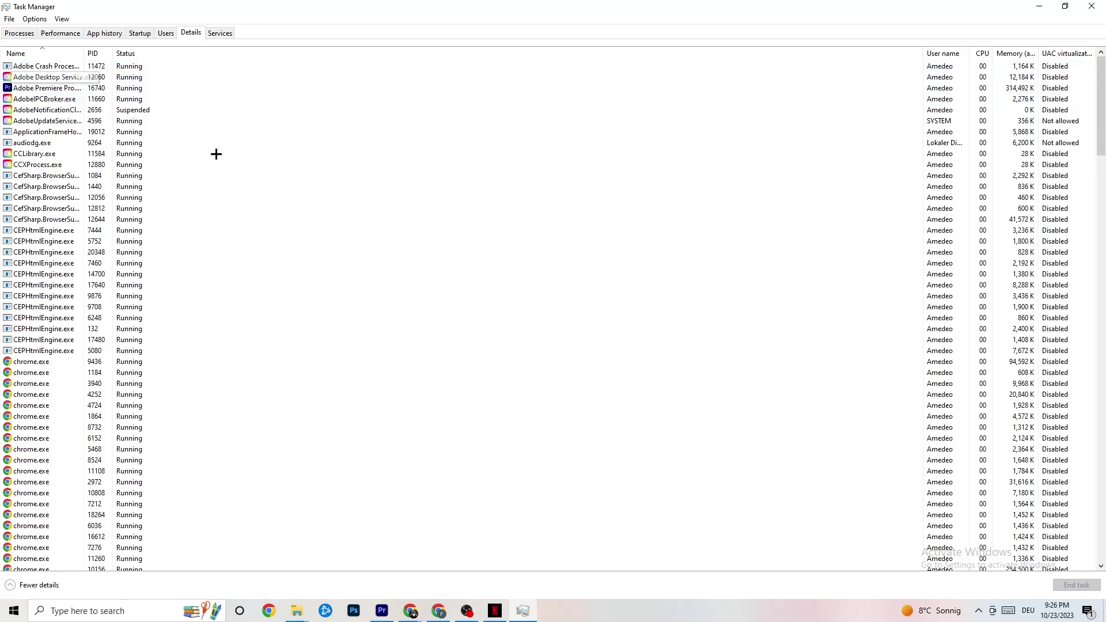
right_click(48, 92)
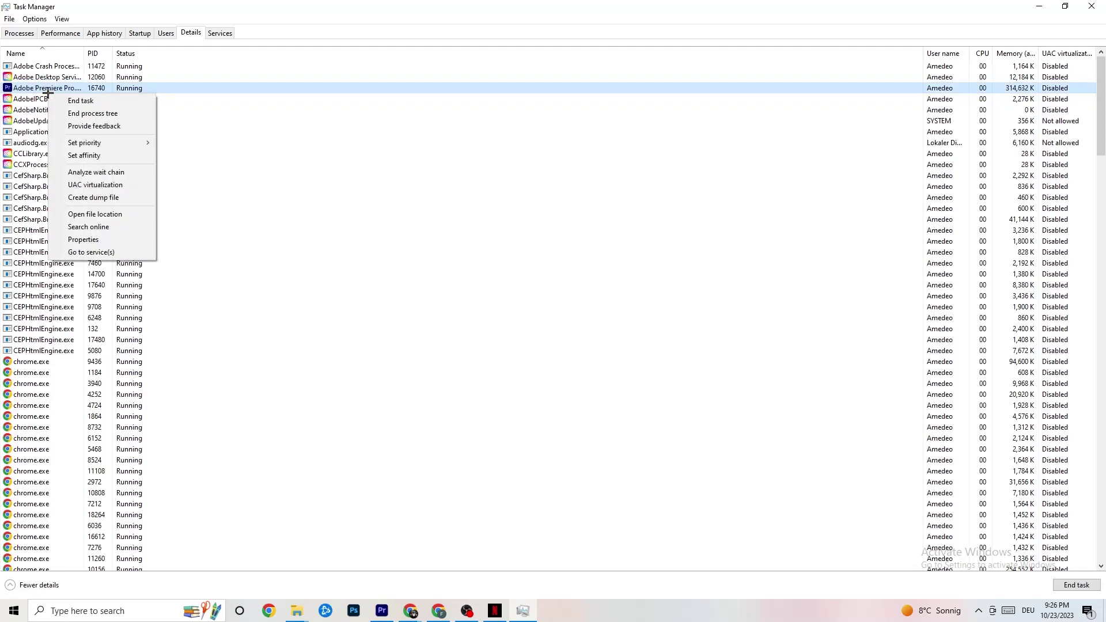
mouse_move(104, 142)
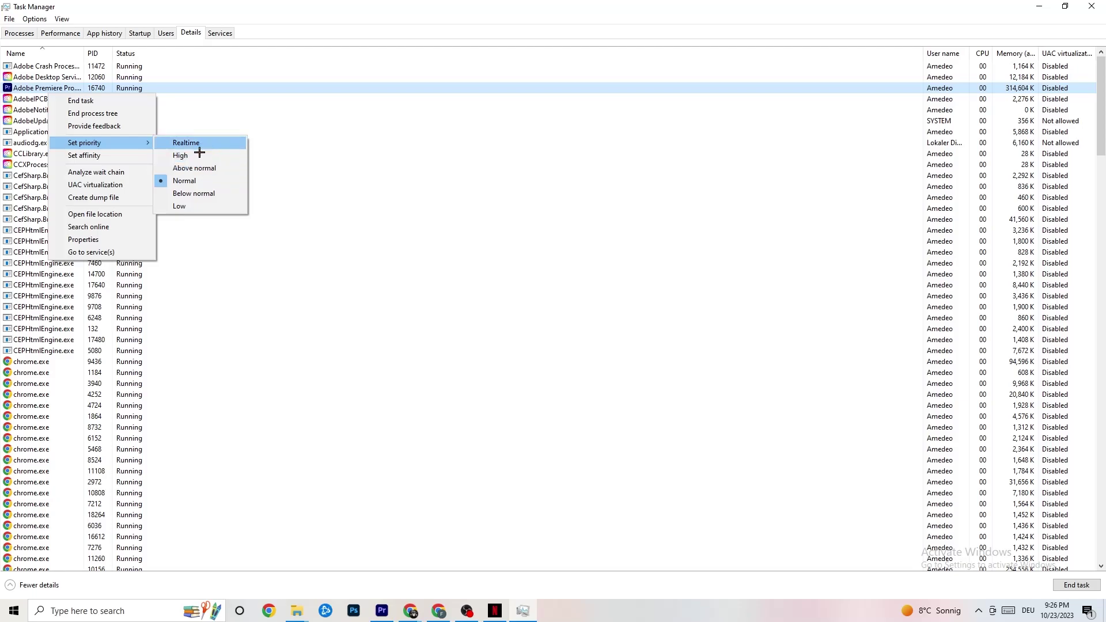
left_click(335, 108)
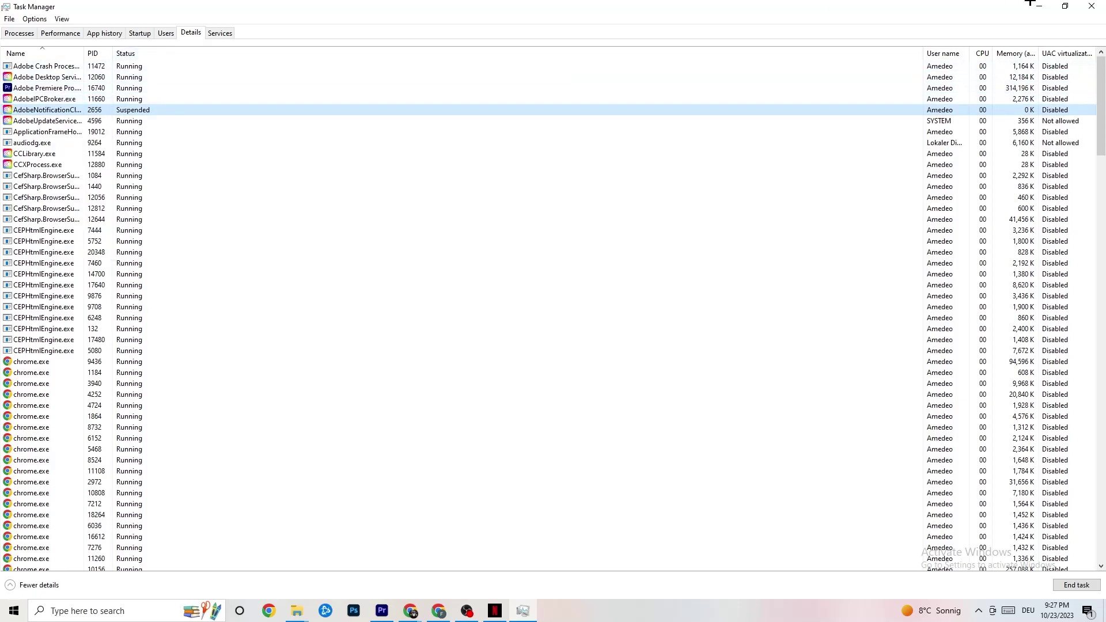
left_click(1093, 6)
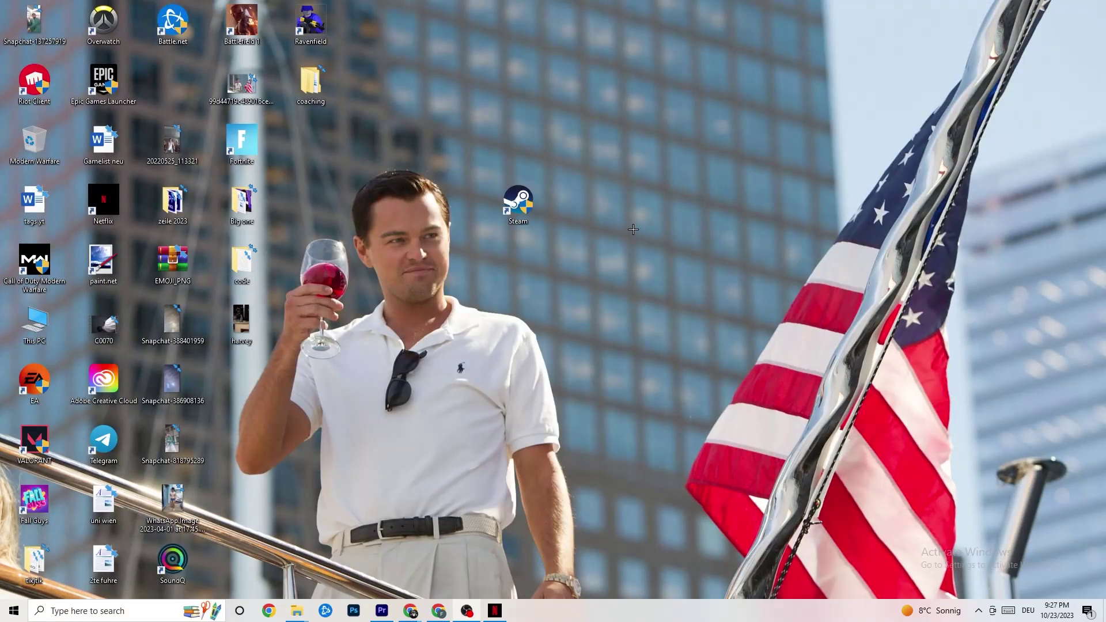
Open NVIDIA Control Panel, review the image settings preview and the resolution and refresh rate page, and close it
right_click(618, 109)
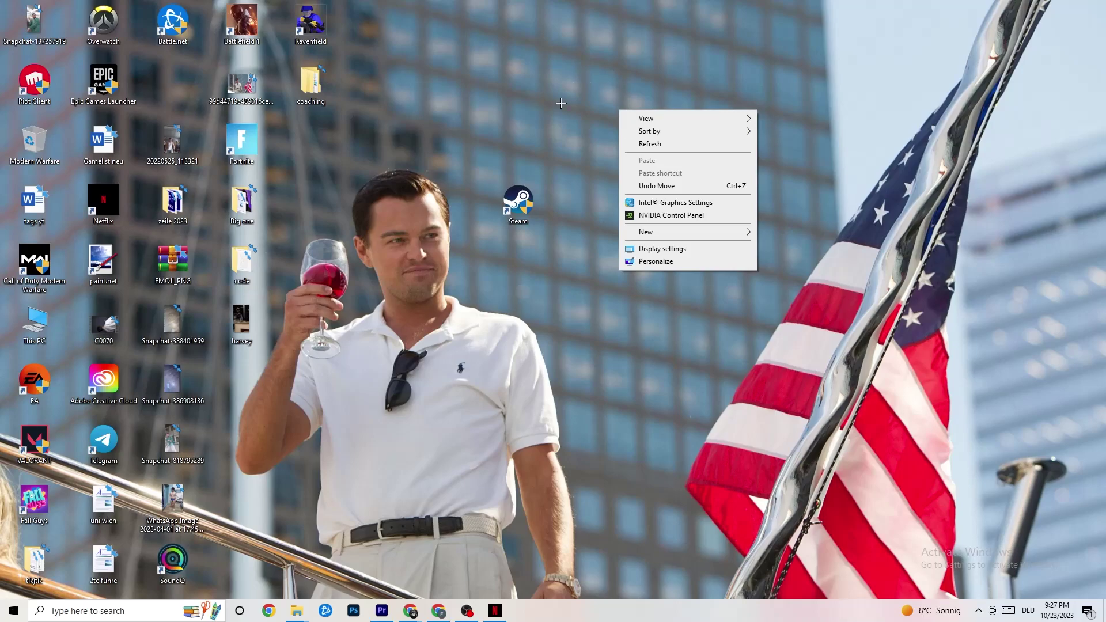
left_click(656, 217)
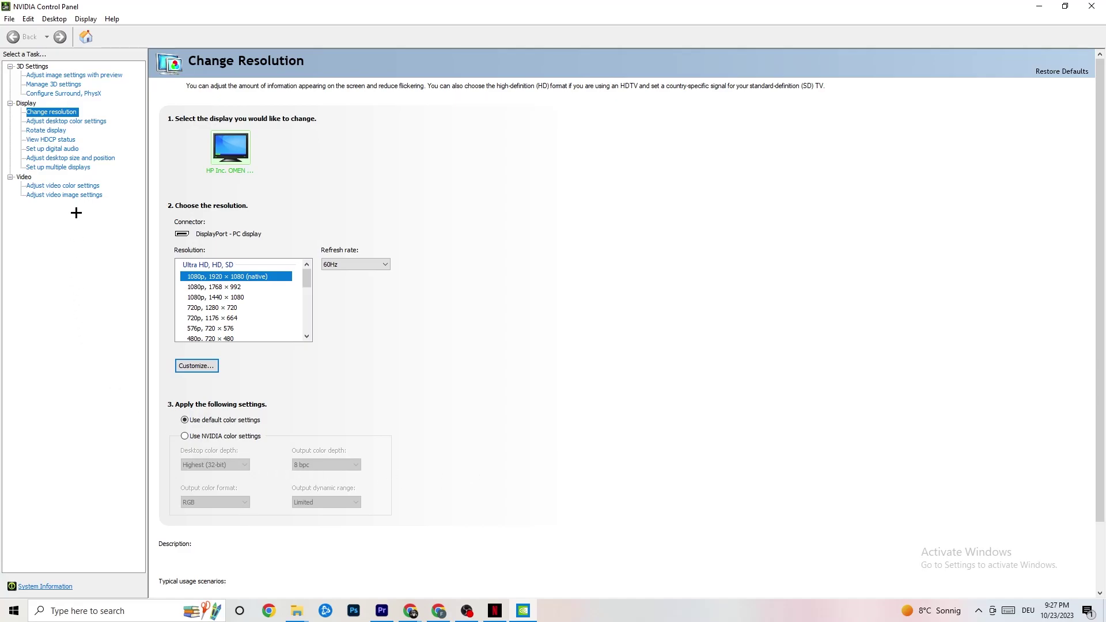
left_click(62, 78)
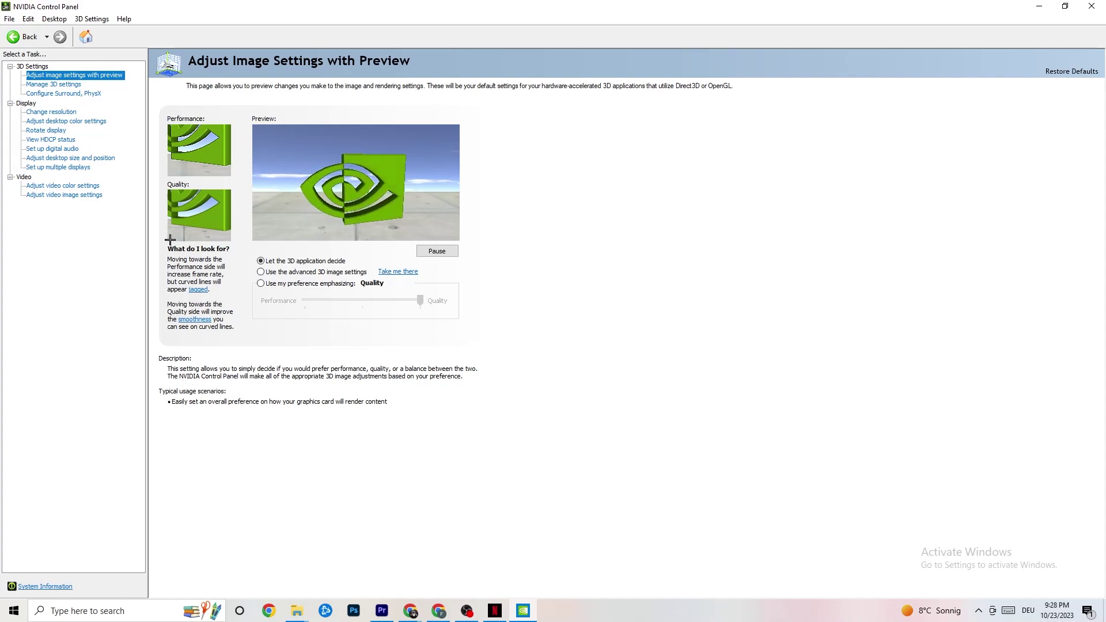
left_click(40, 113)
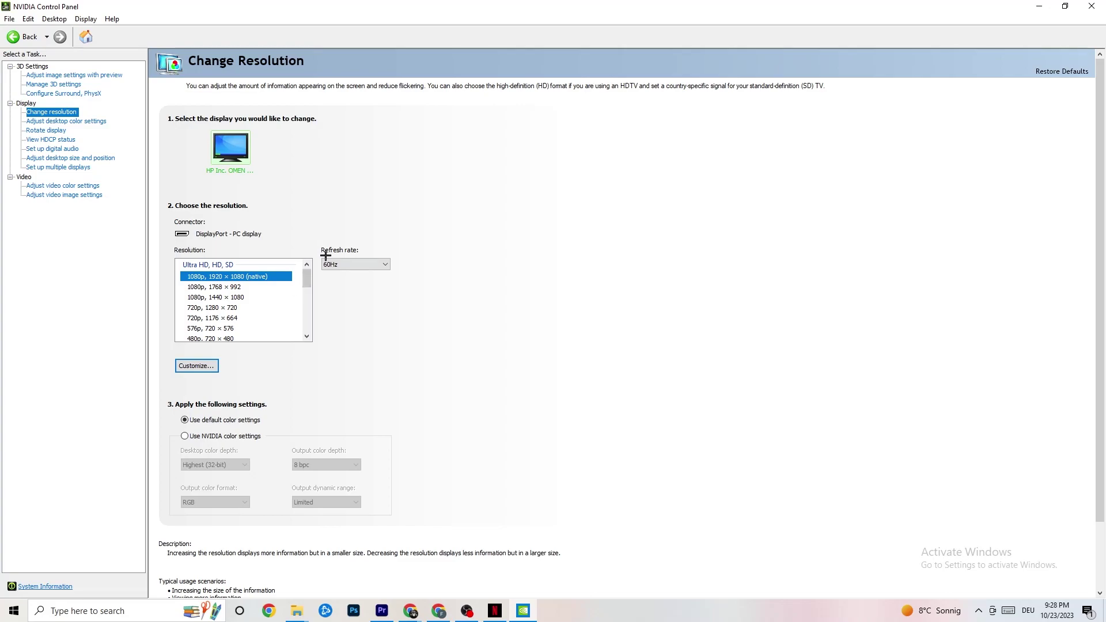
left_click(1092, 6)
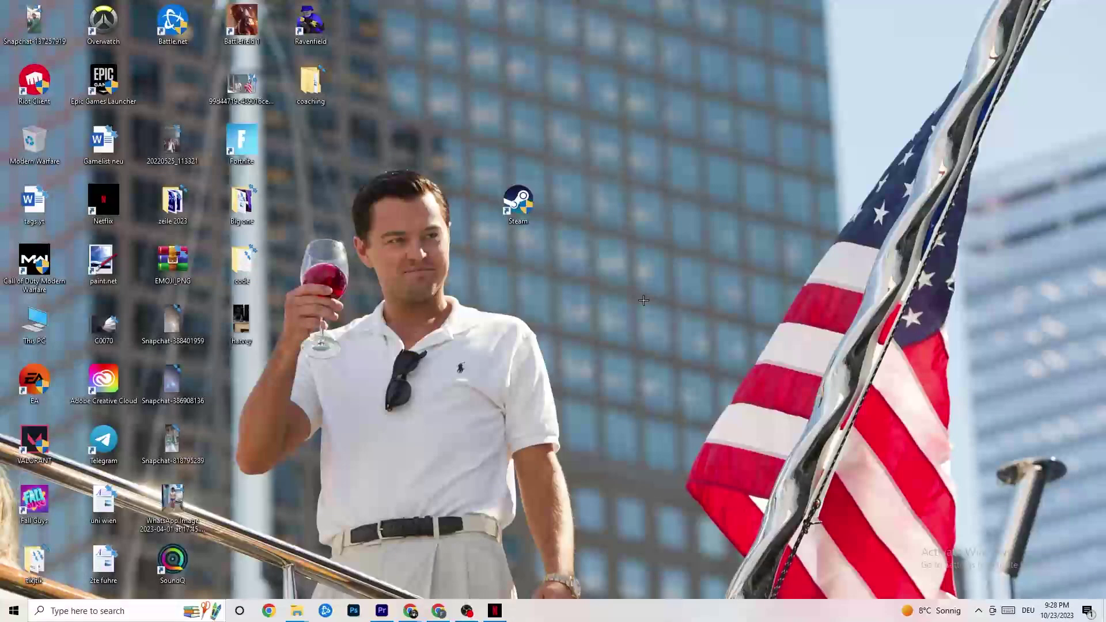